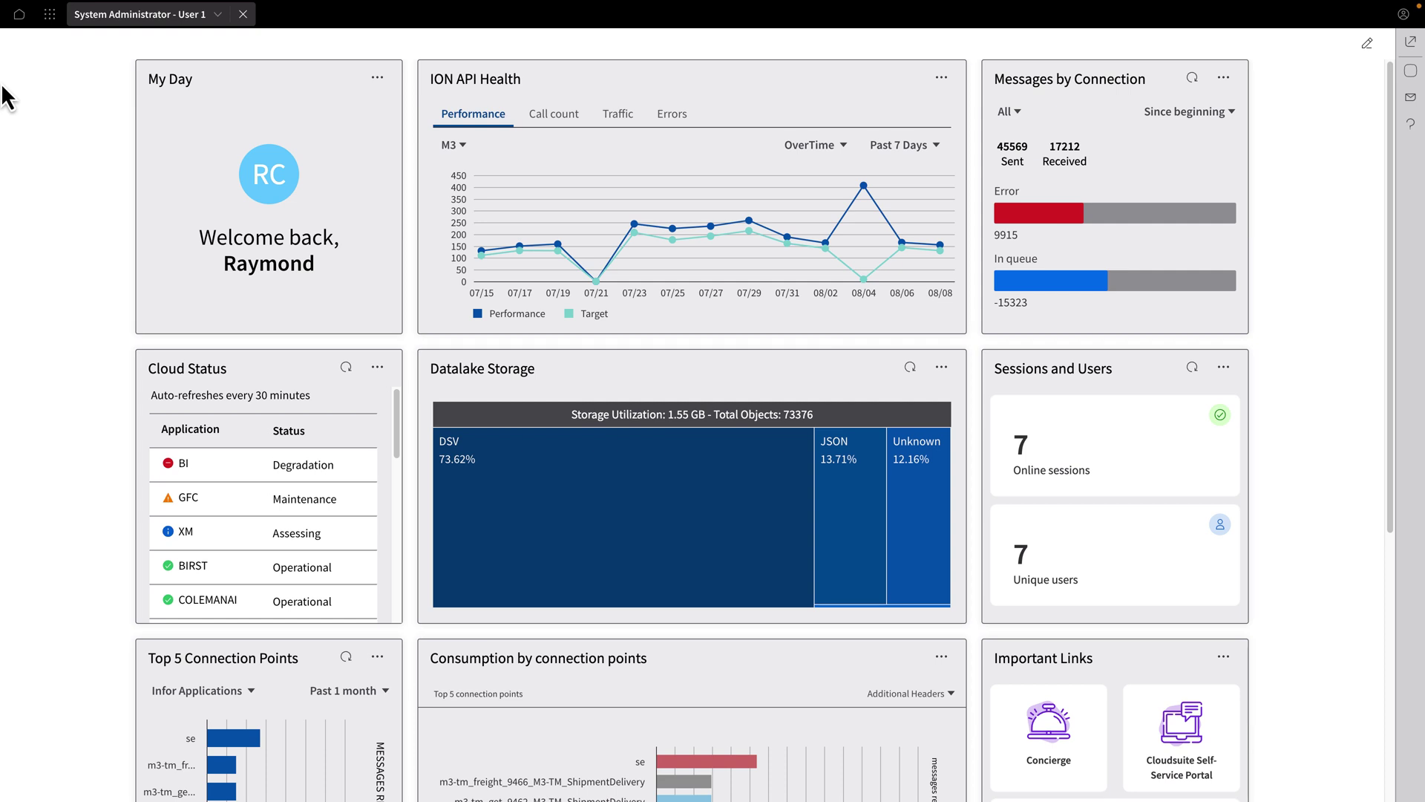
- Go to the Portal administration Applications page in the OS application via the app grid
left_click(50, 14)
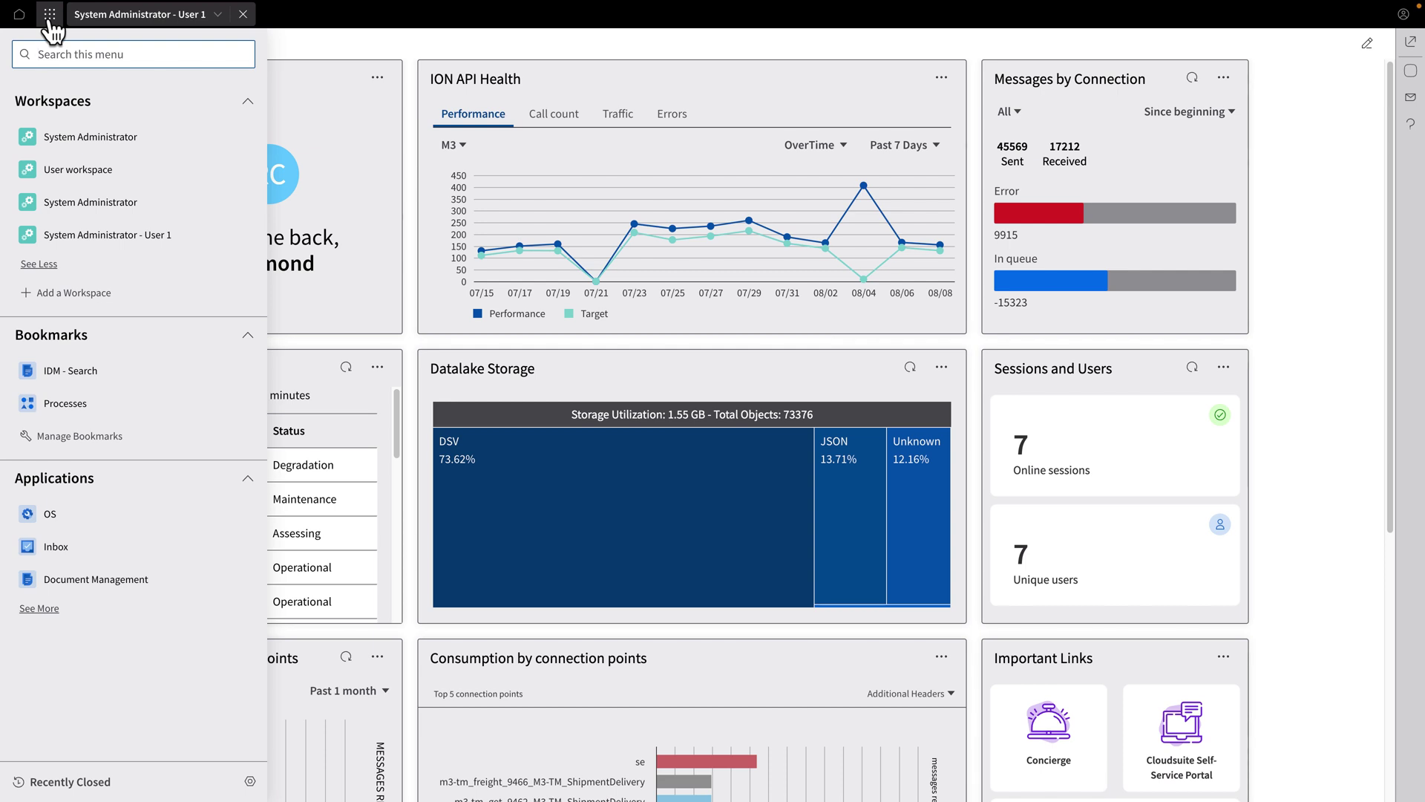
left_click(49, 512)
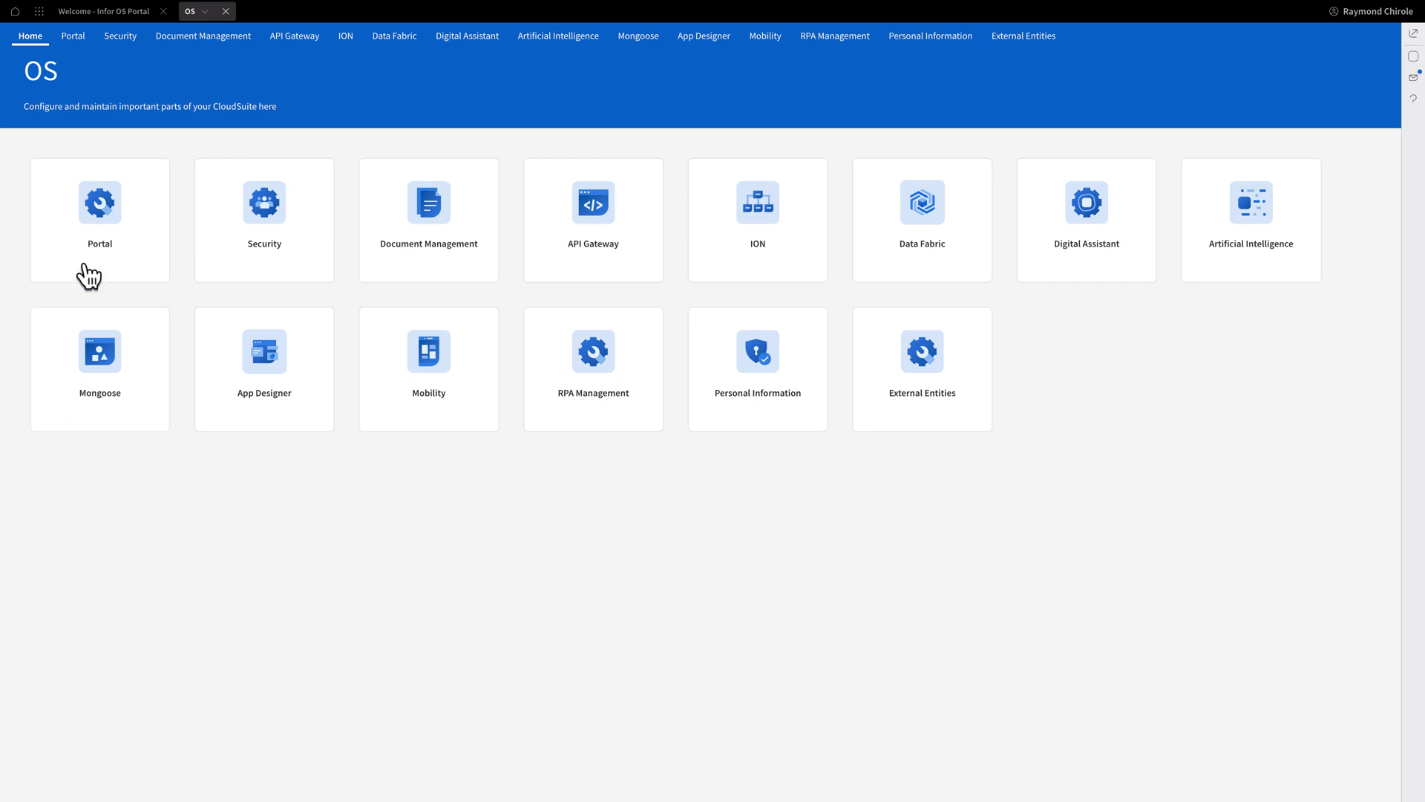
left_click(89, 239)
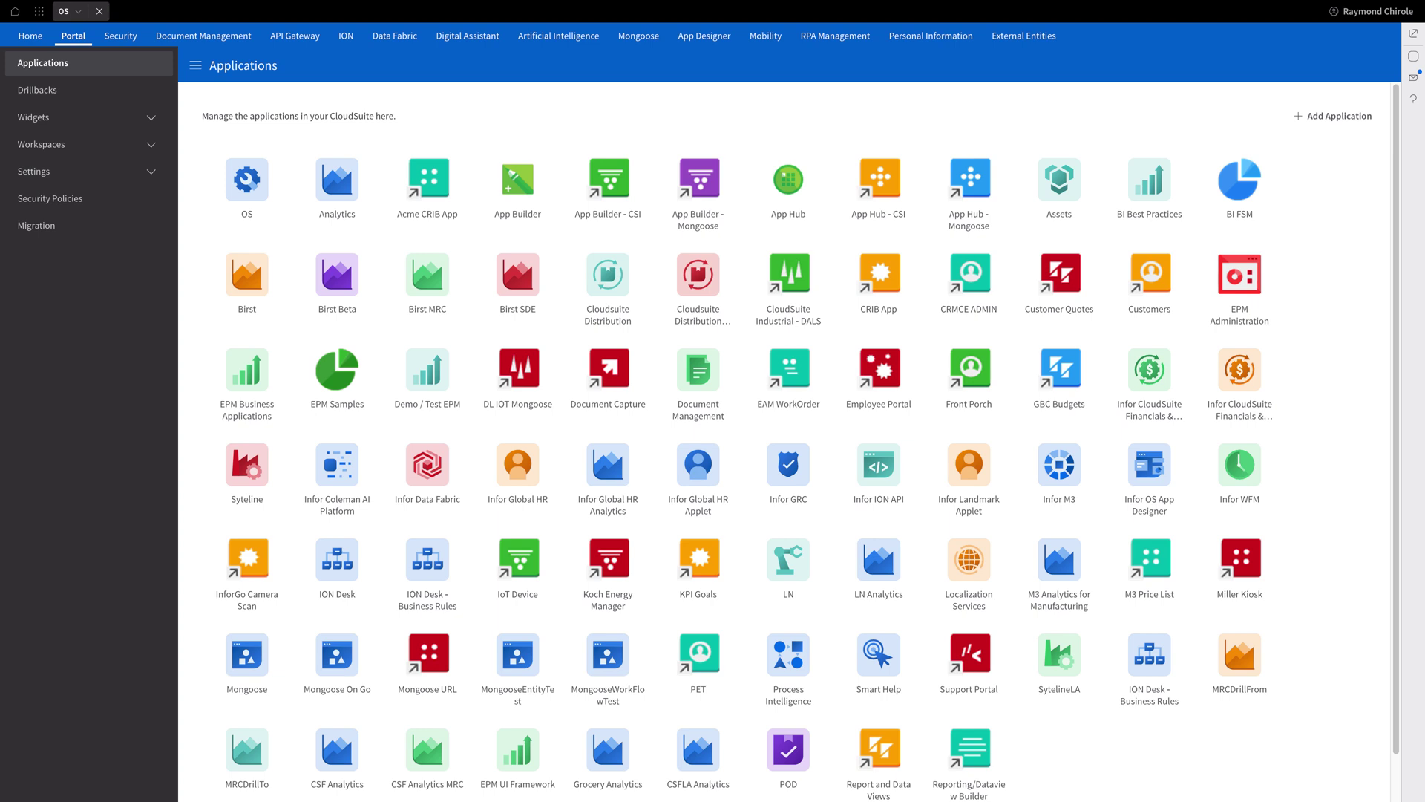
left_click(1306, 119)
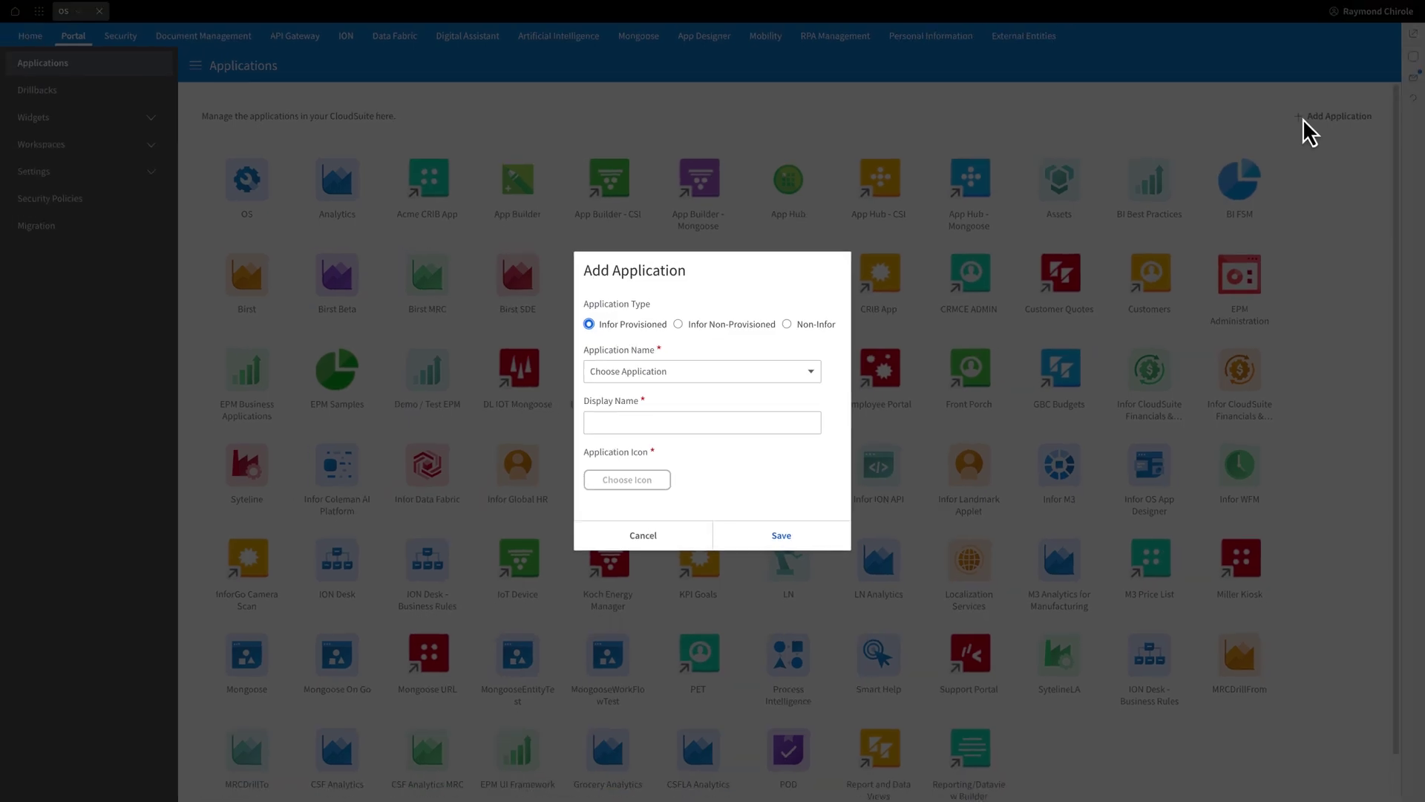
key("Escape")
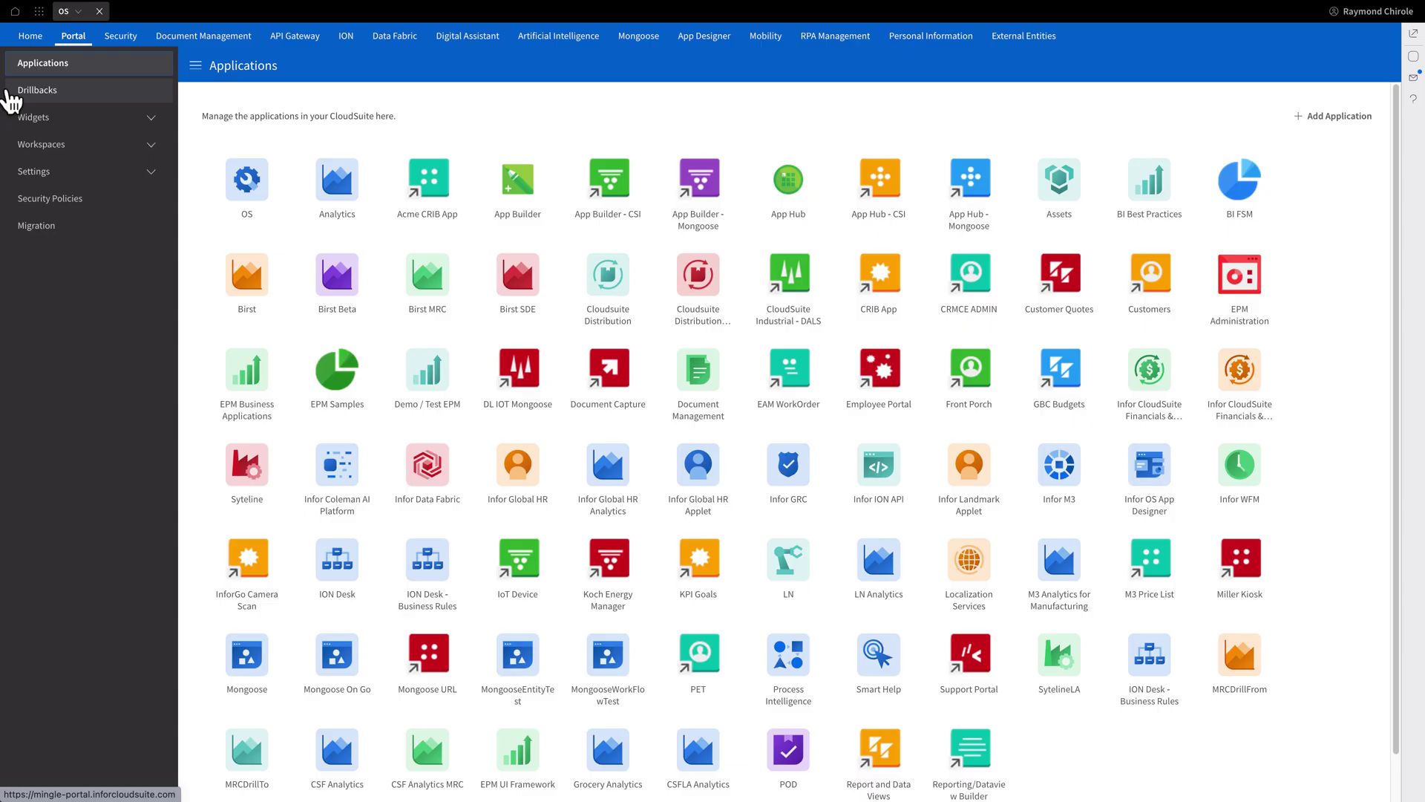
- Show the Drillbacks list, then expand the Widgets category in the sidebar
left_click(11, 95)
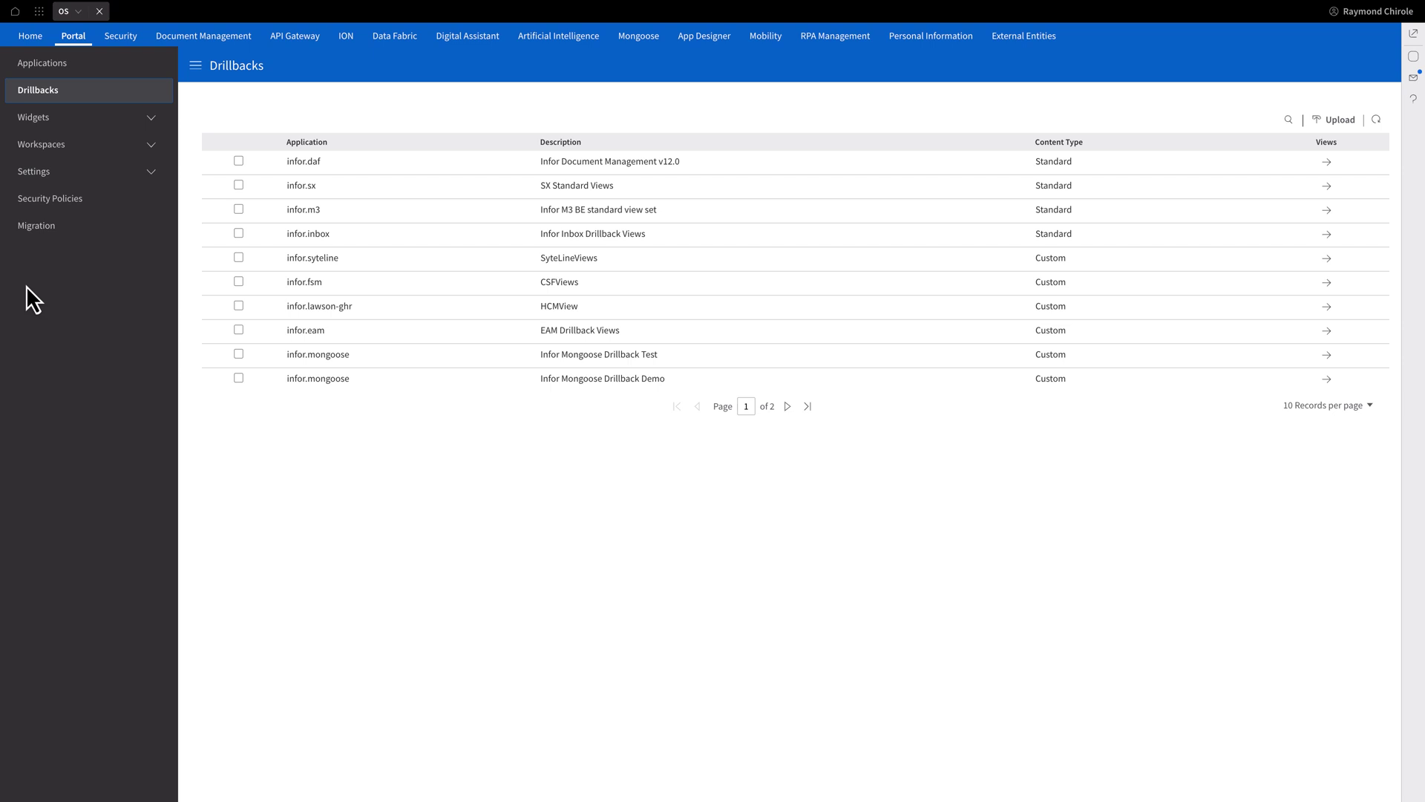
left_click(36, 119)
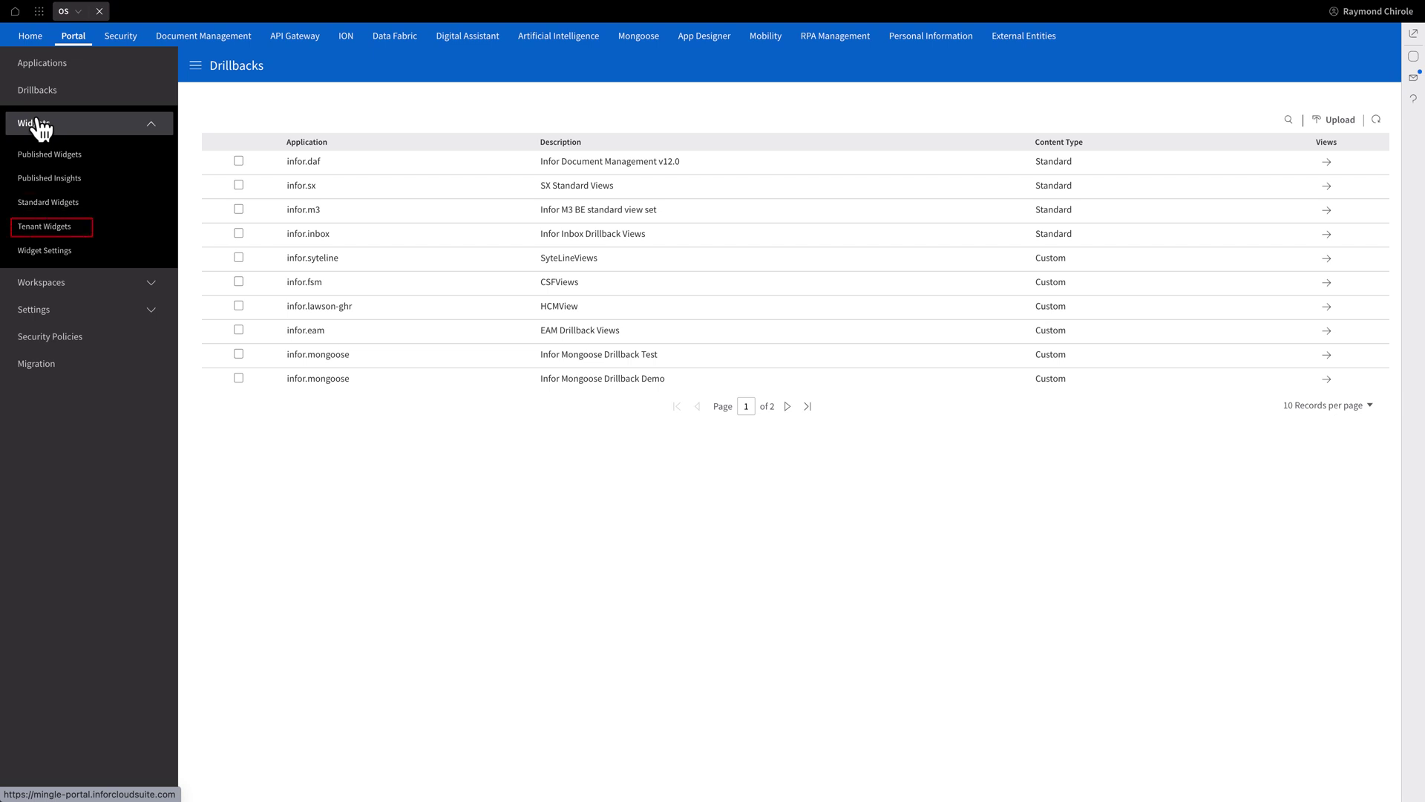
- Browse the Standard Widgets, Published Insights and Tenant Widgets catalogs in turn
left_click(38, 204)
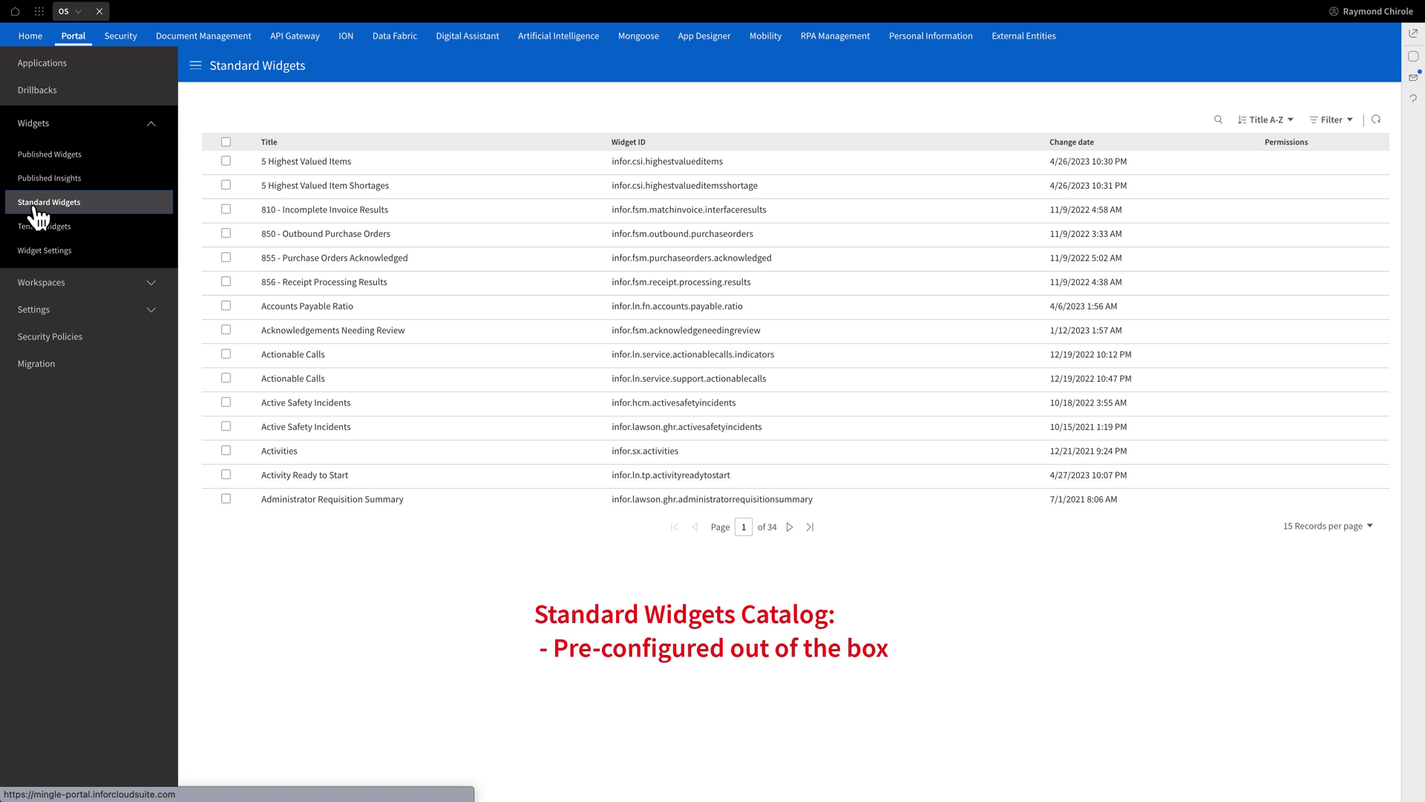
left_click(33, 182)
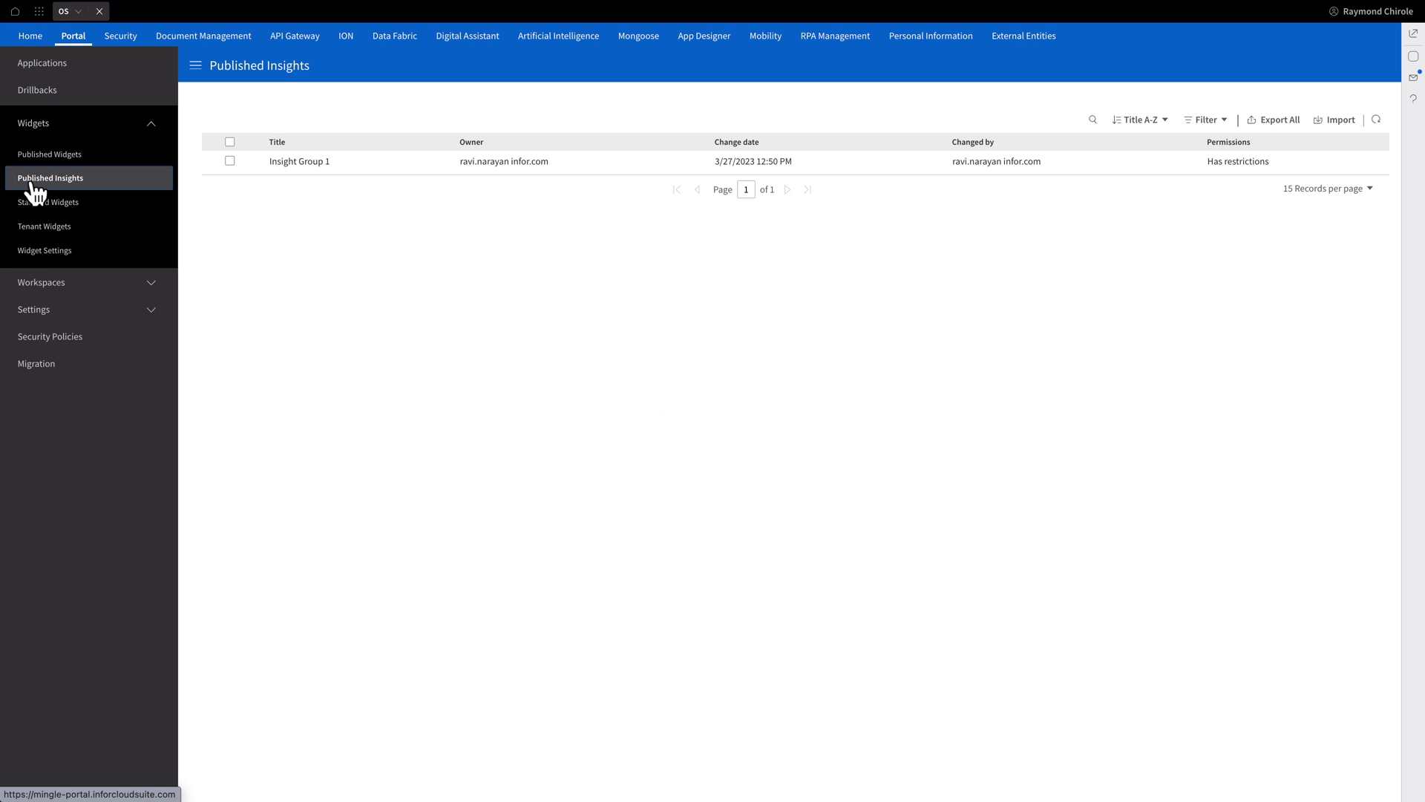
left_click(43, 229)
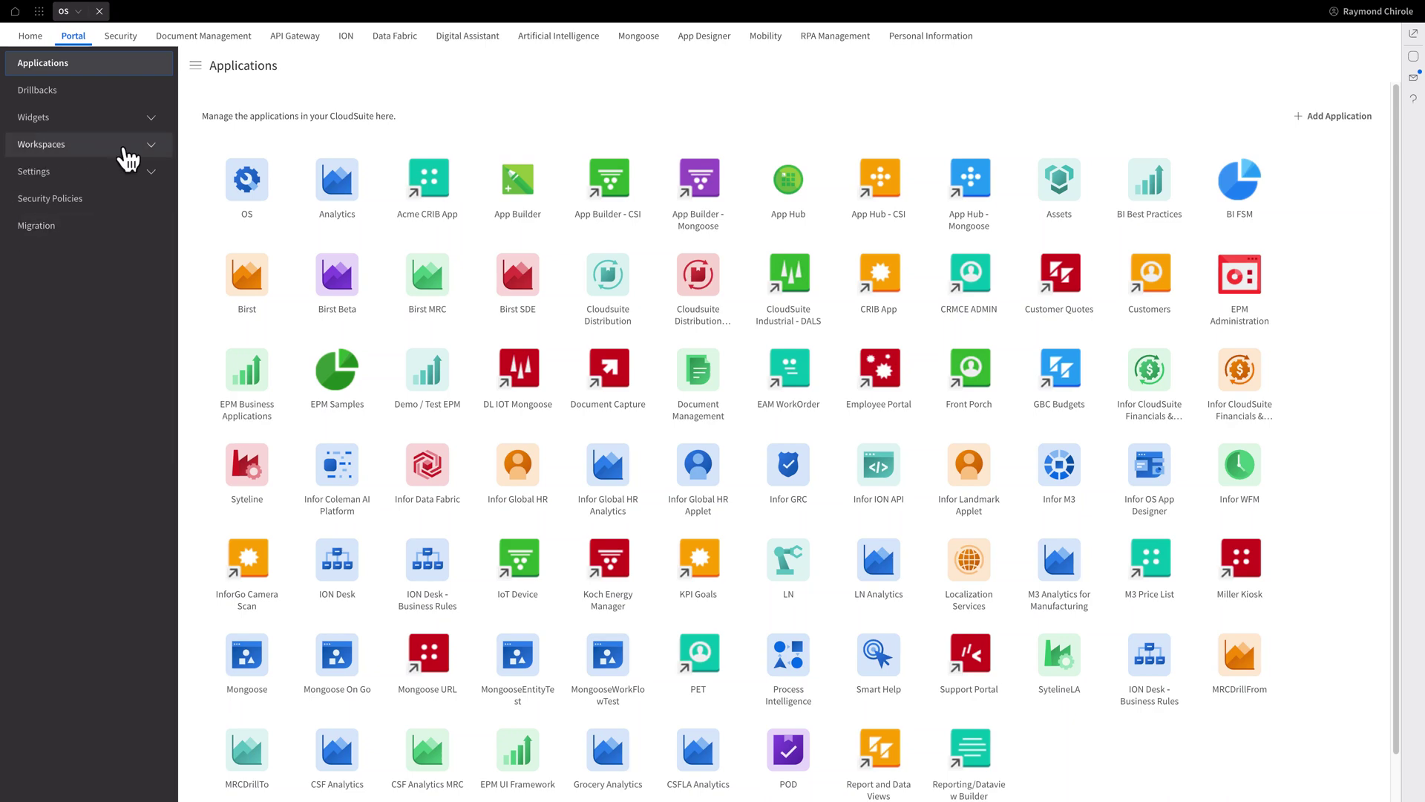
- Expand Workspaces and view Standard Workspaces, then Private Workspaces, then Standard Workspaces again
left_click(149, 153)
left_click(30, 235)
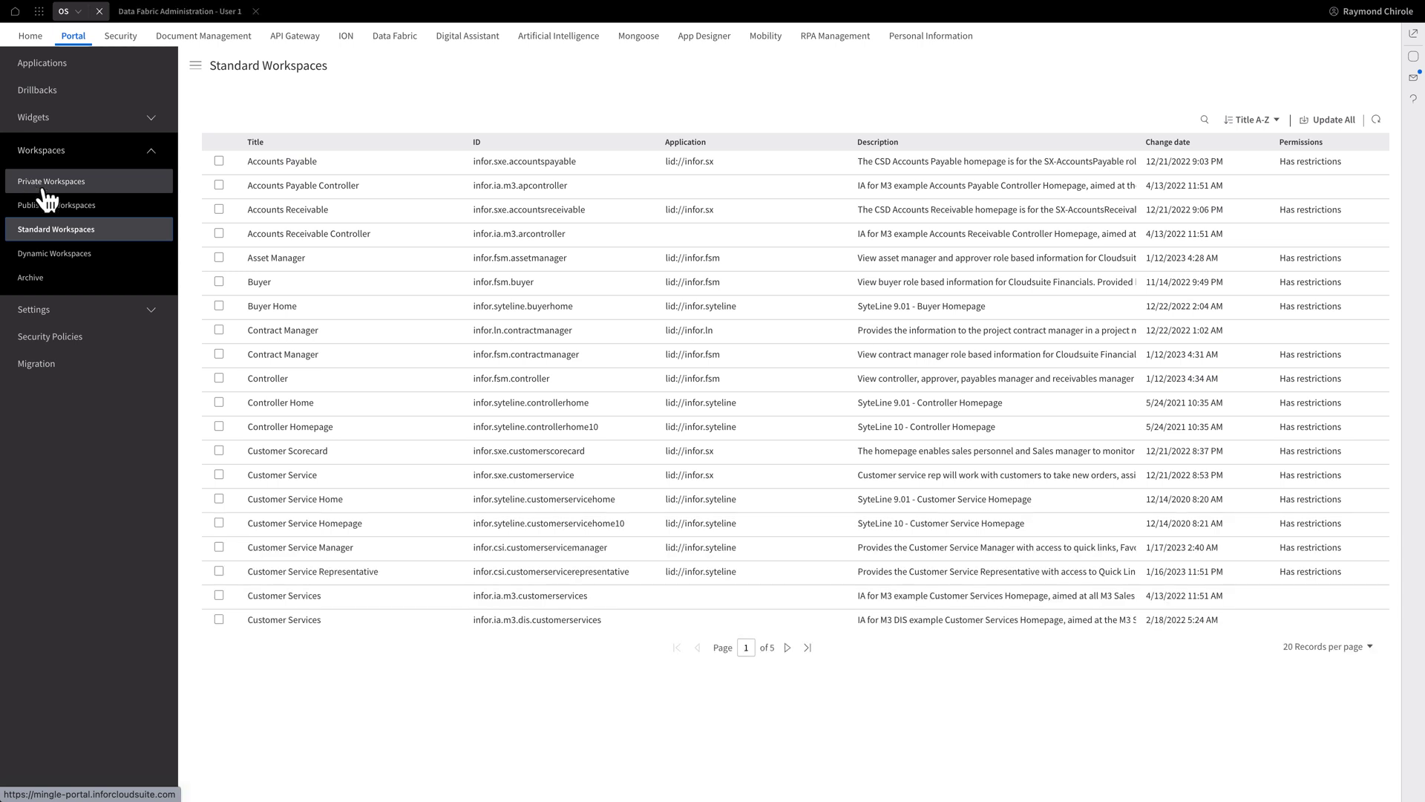
left_click(46, 190)
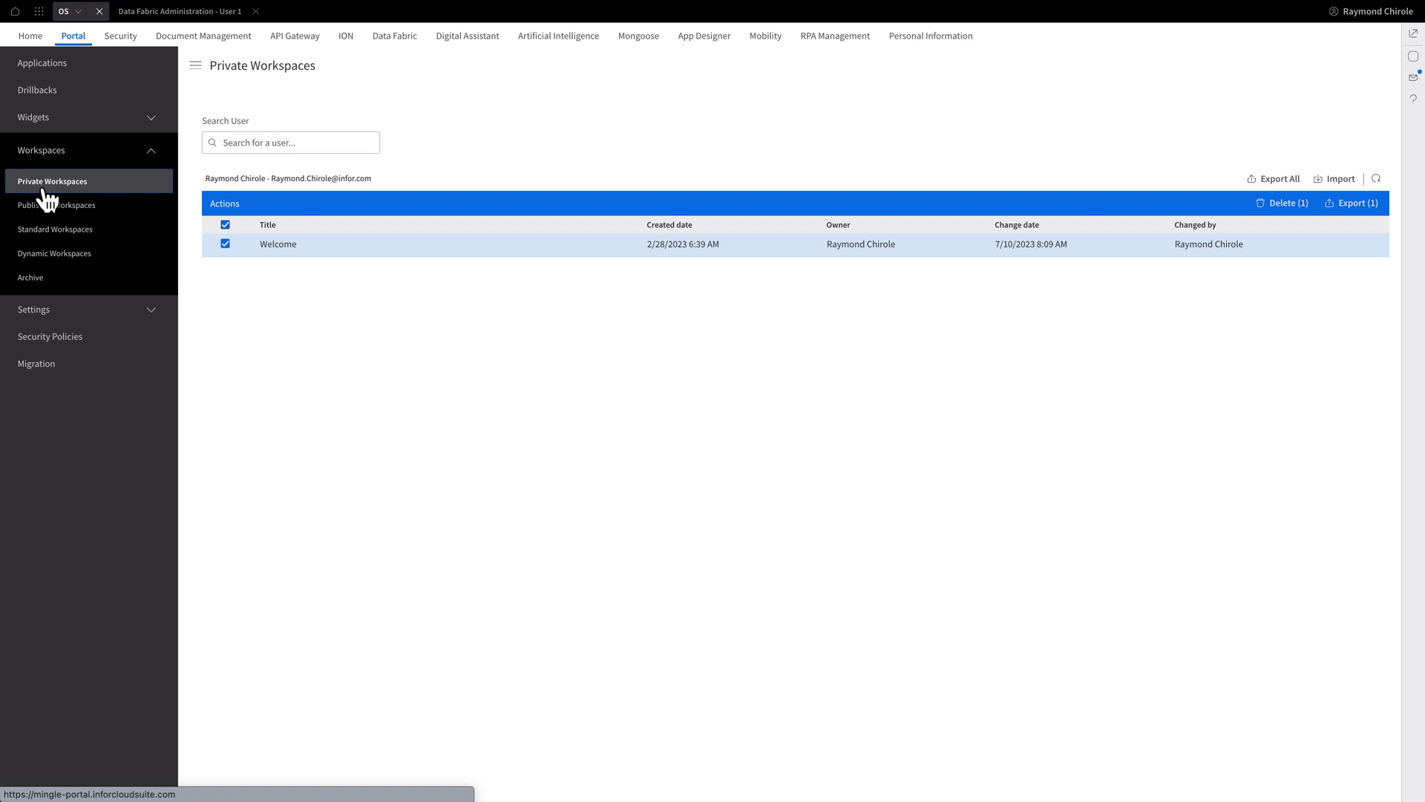
left_click(34, 230)
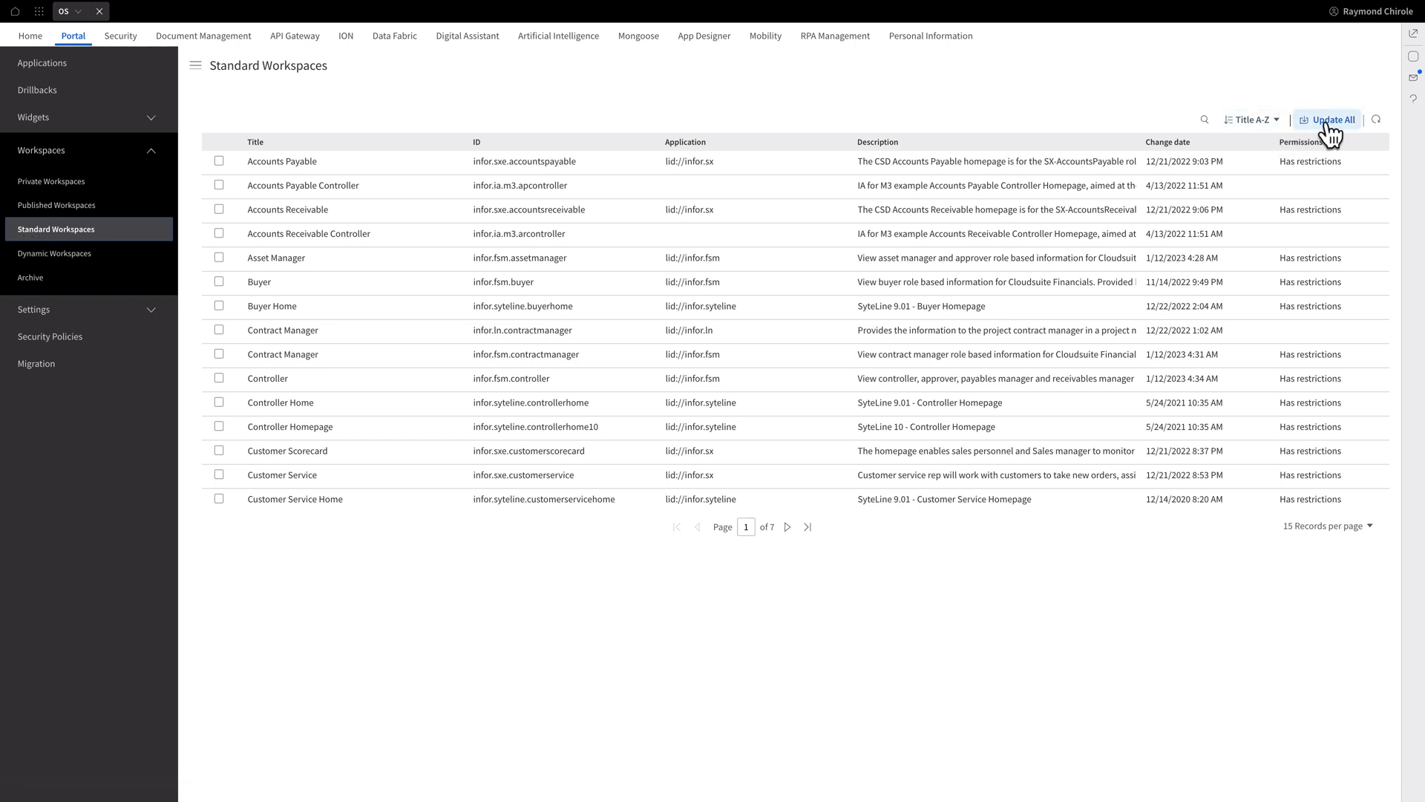
- Select Accounts Payable, run Update, then check its Publish options without choosing one
left_click(219, 161)
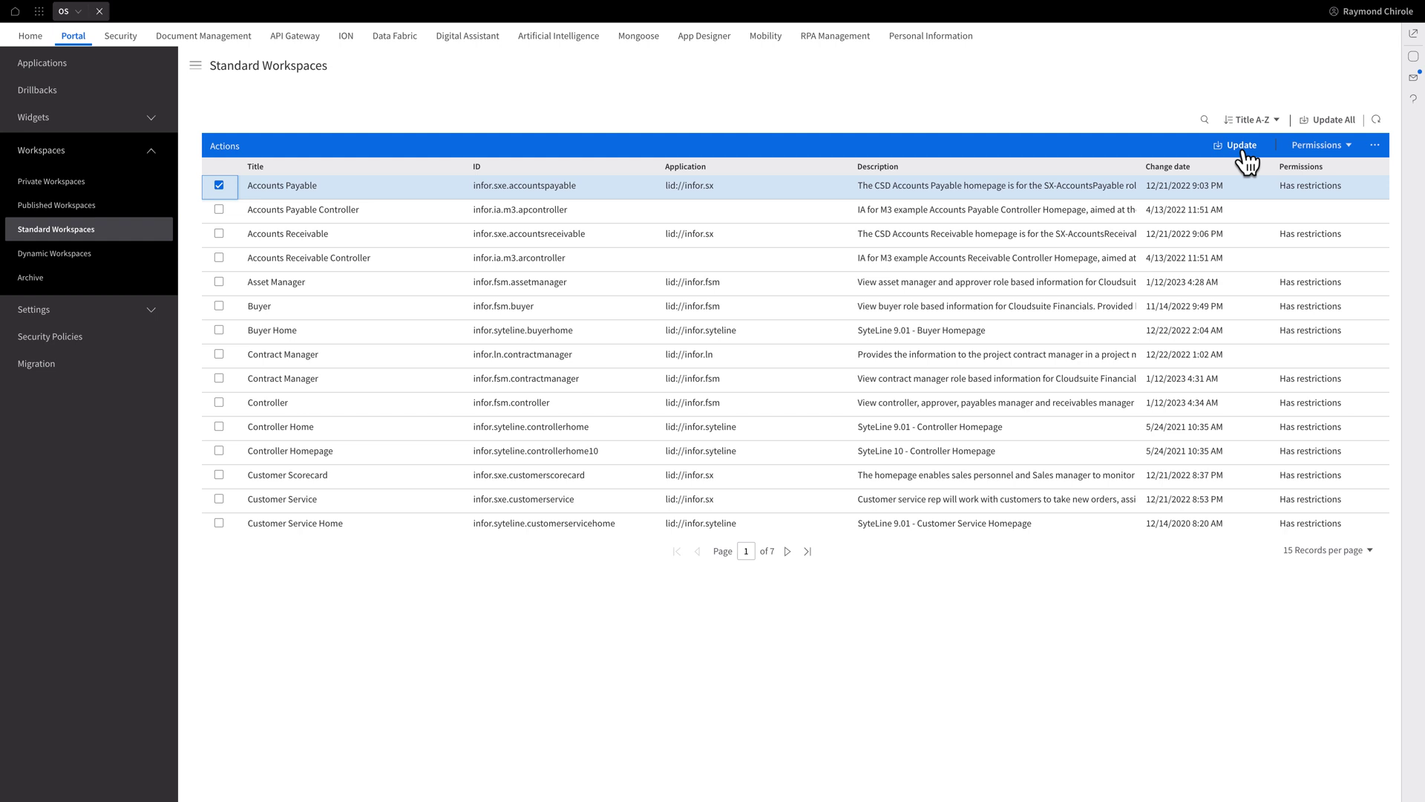
left_click(1242, 145)
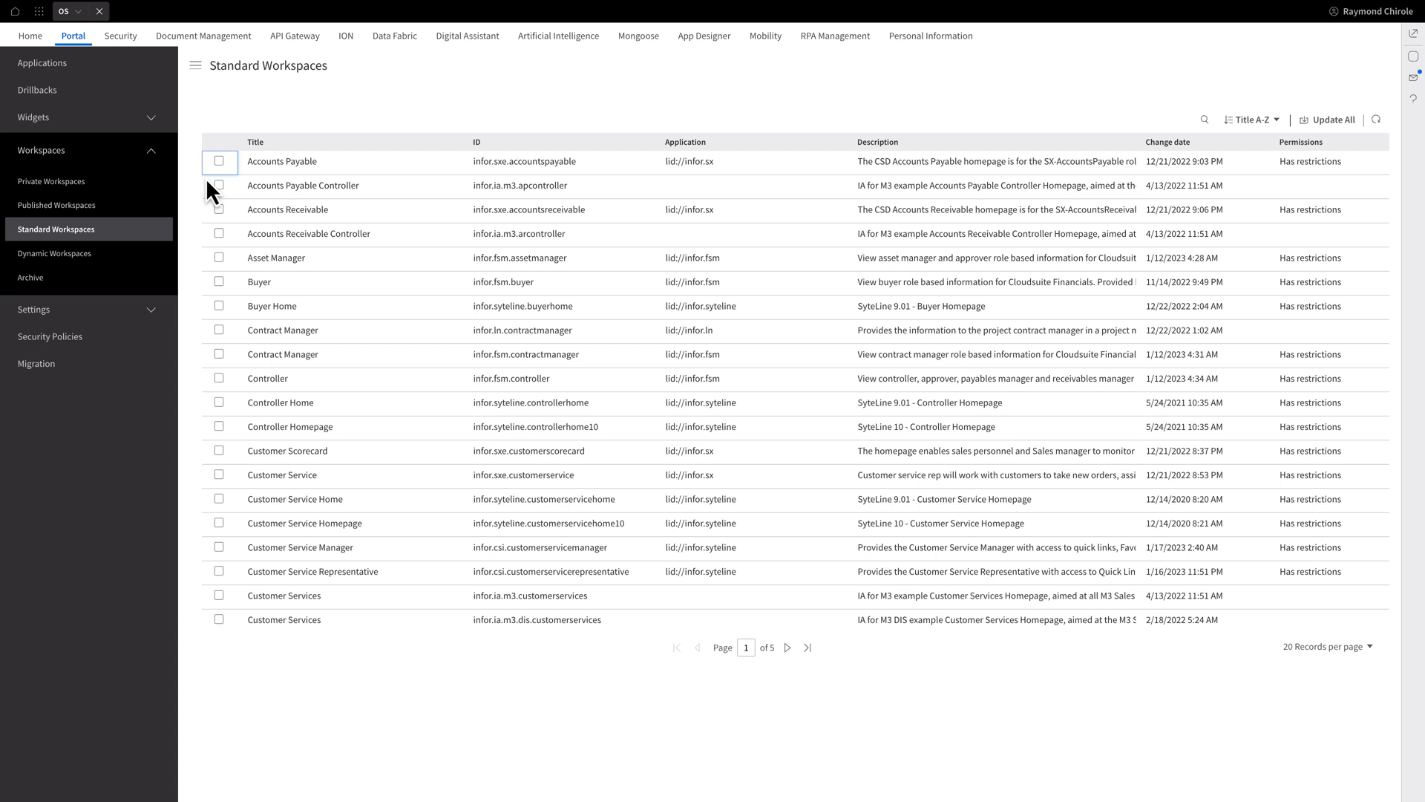
left_click(219, 162)
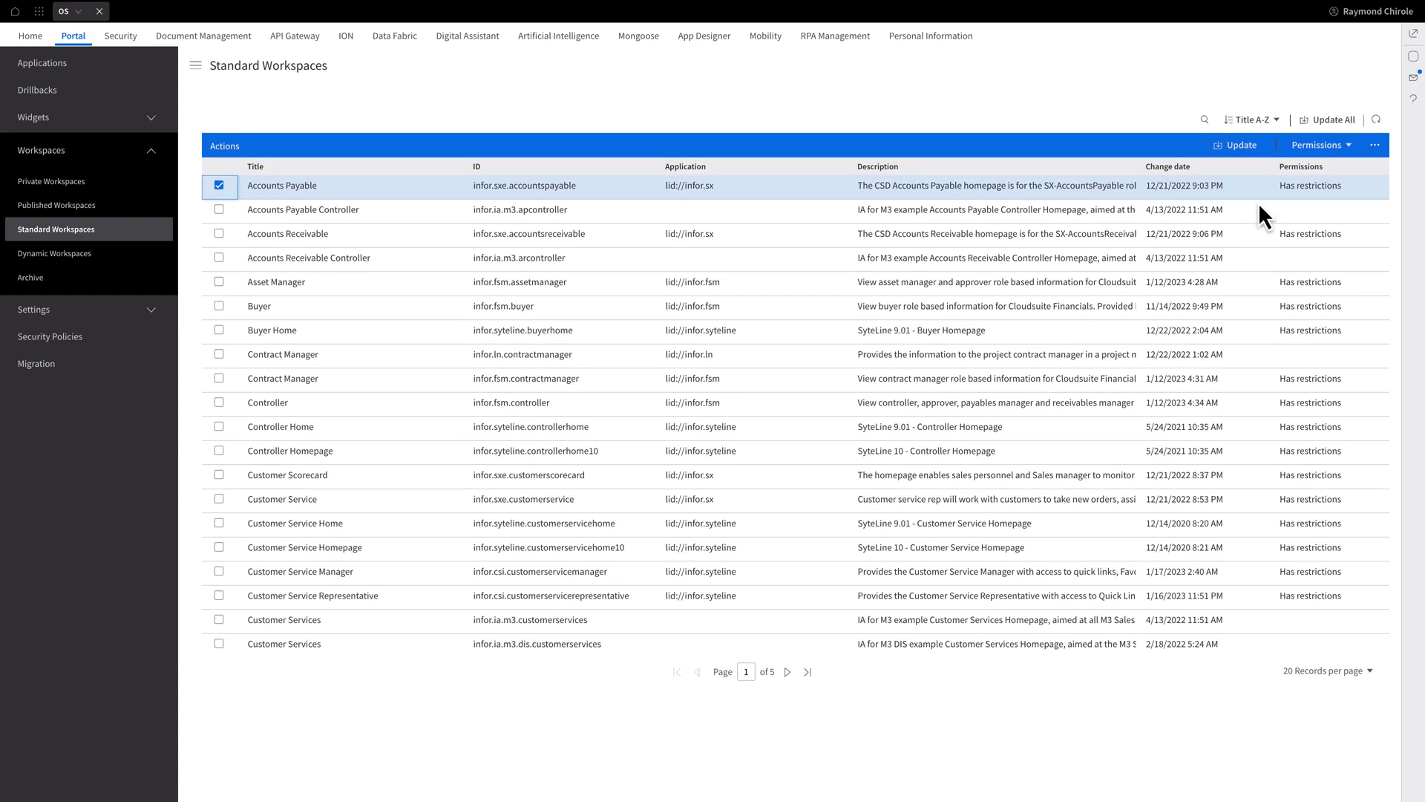
left_click(1376, 145)
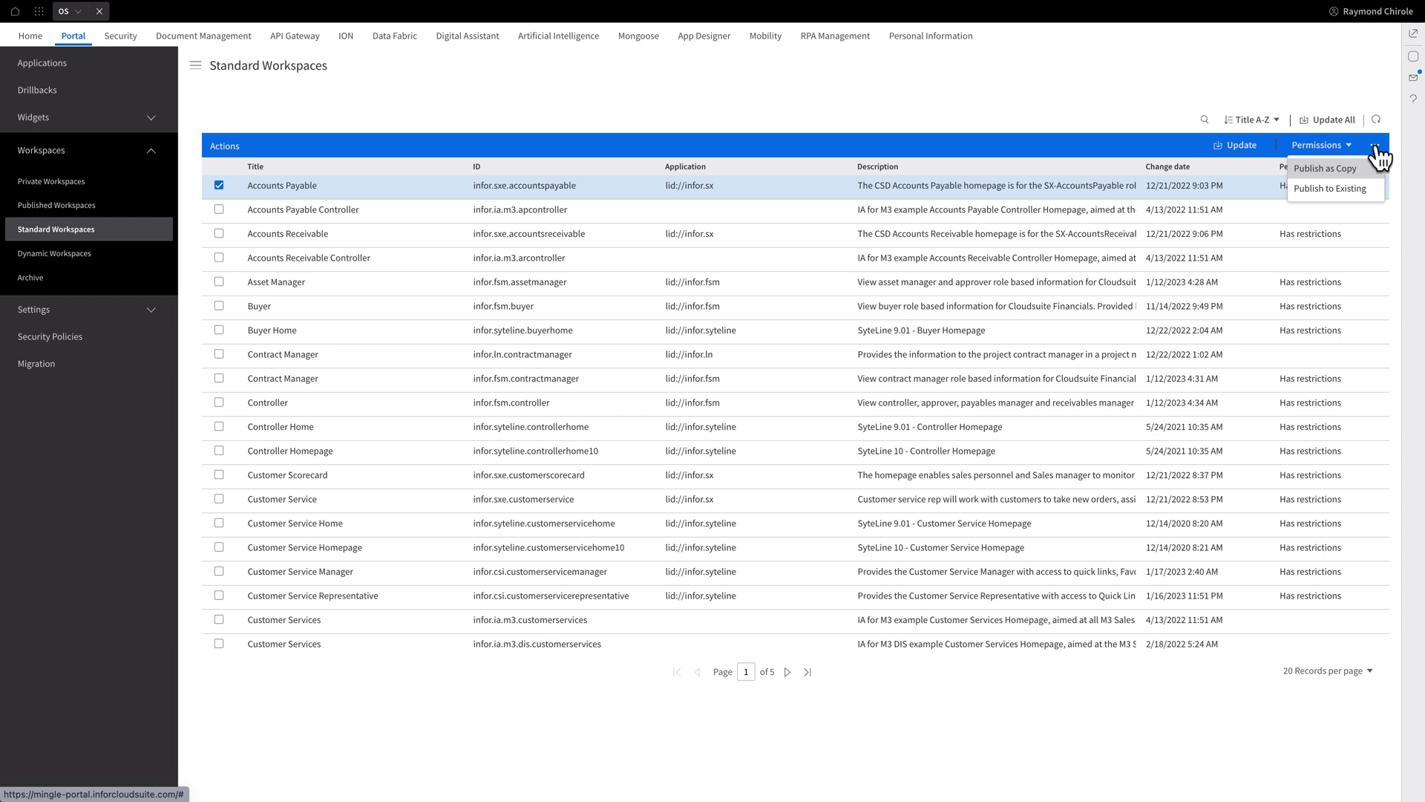
left_click(1369, 195)
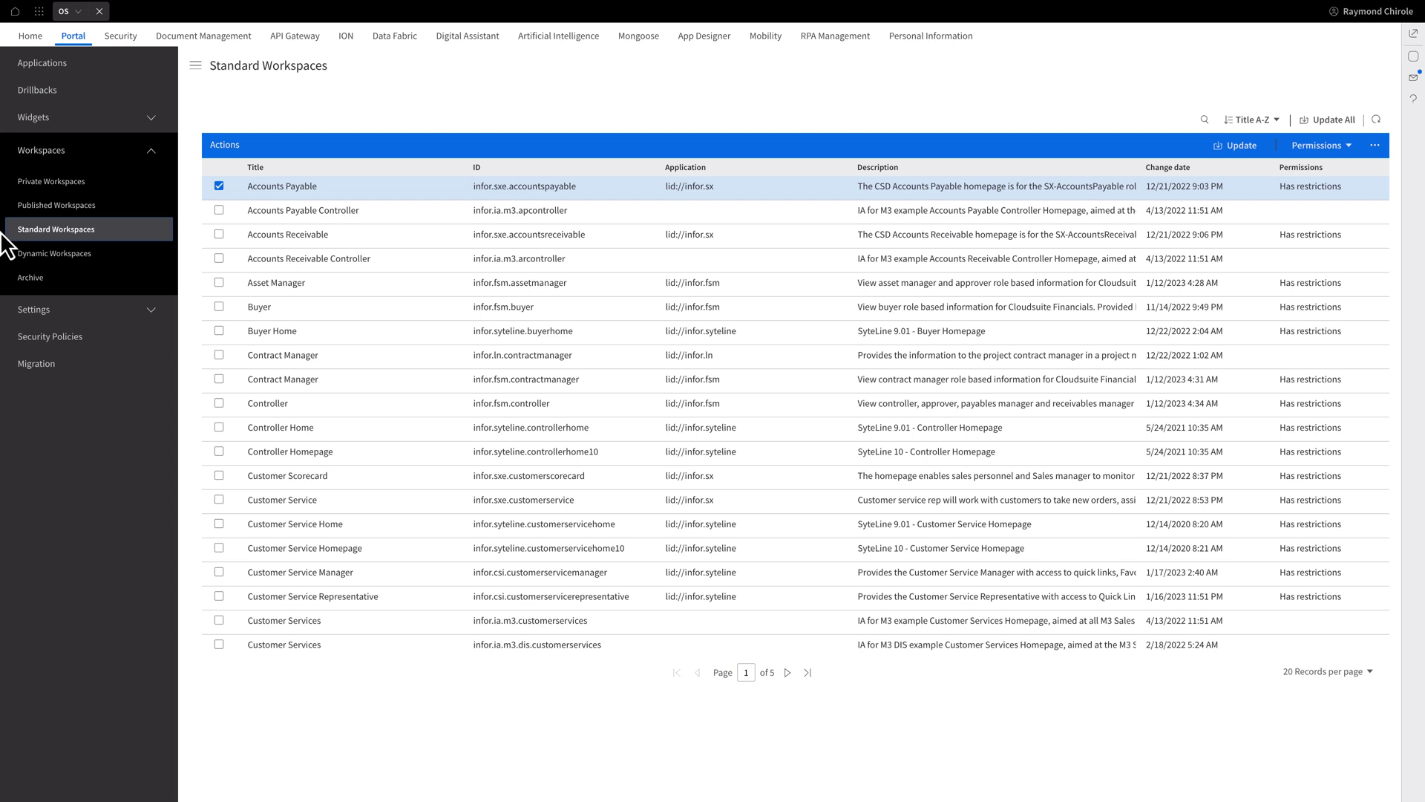
- Filter the Published Workspaces list by 'data fabri' to find Data Fabric Administration
left_click(30, 207)
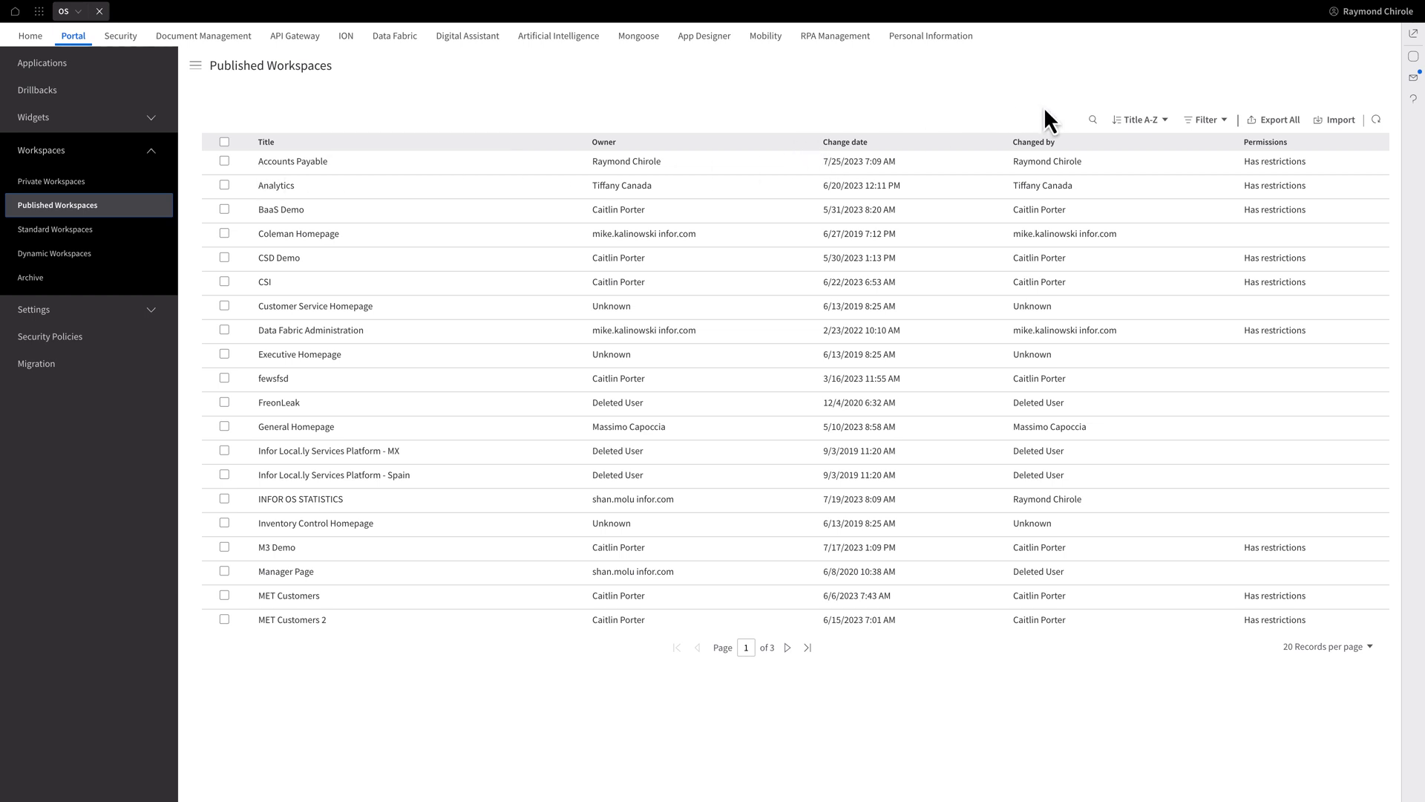
left_click(1092, 120)
type("data fabric")
key("Return")
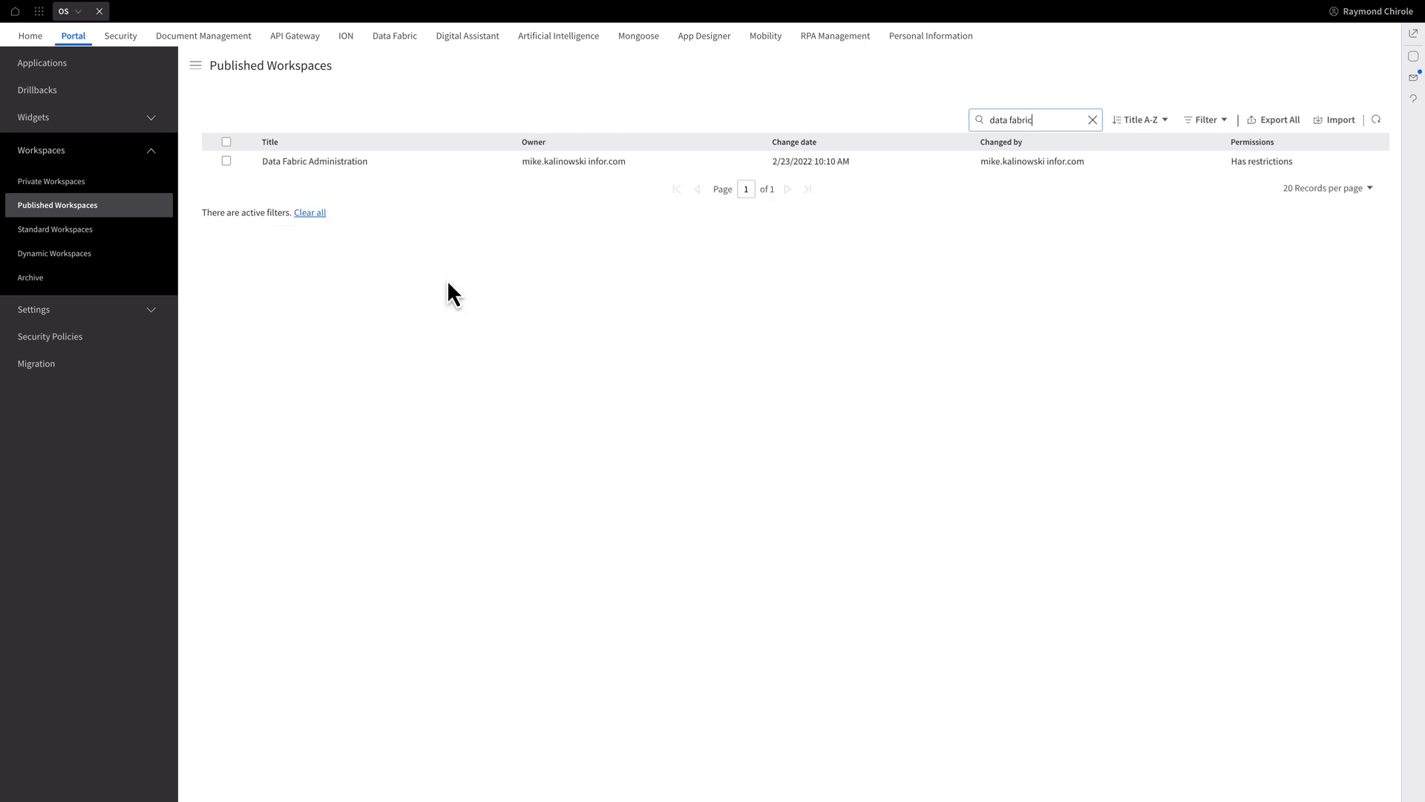
- Open the Data Fabric Administration workspace in the Workspace Catalog
left_click(226, 161)
left_click(1375, 145)
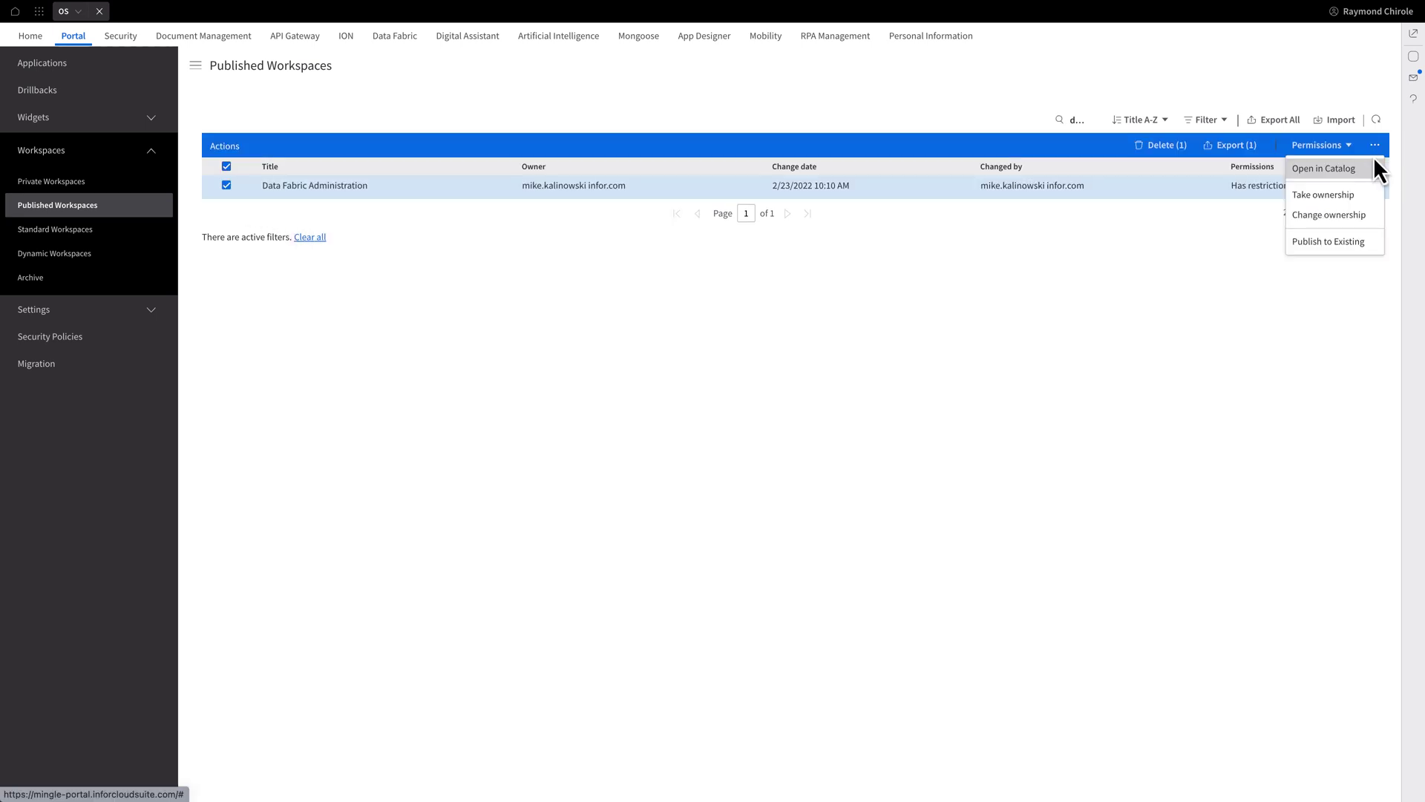
left_click(1365, 166)
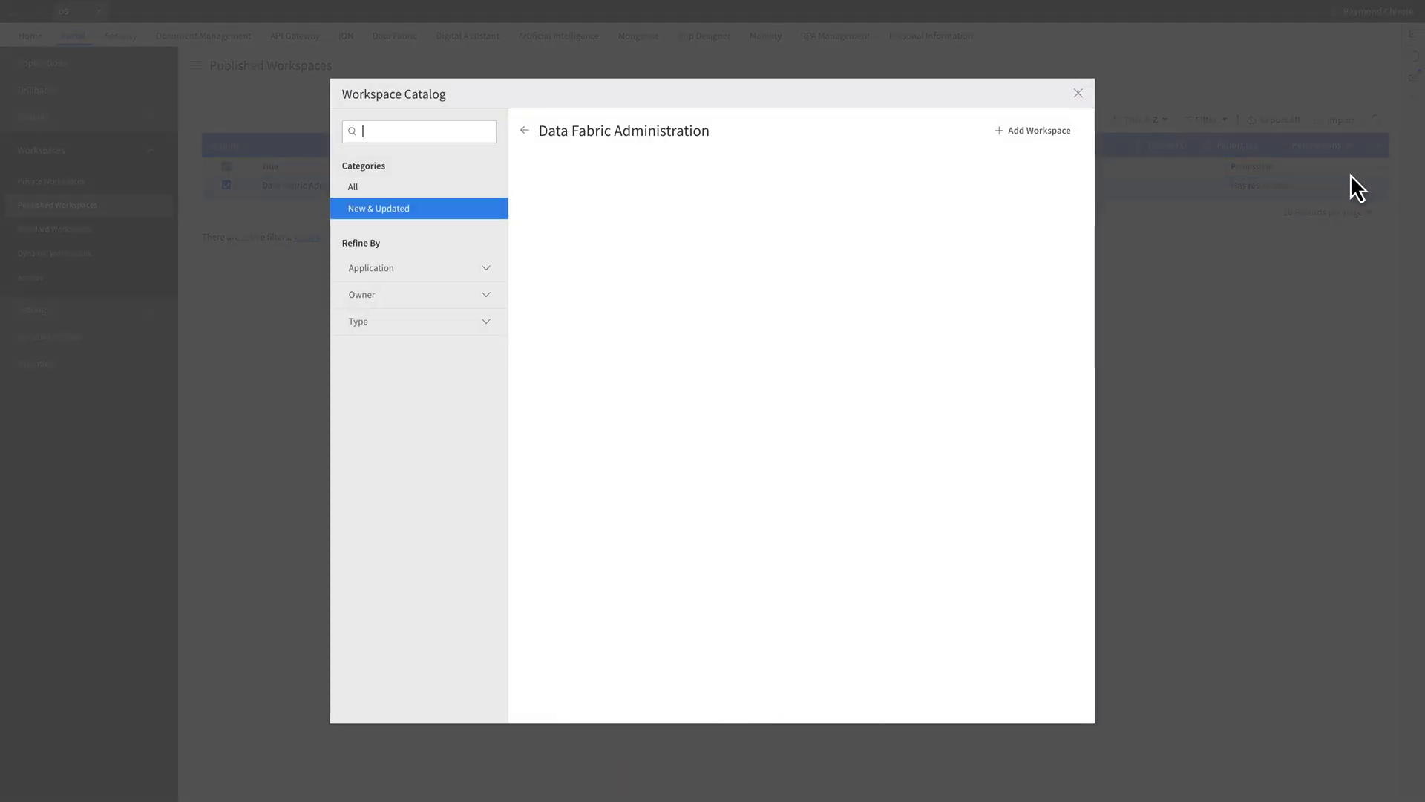
- Add Data Fabric Administration from the Workspace Catalog and close the catalog
left_click(1029, 140)
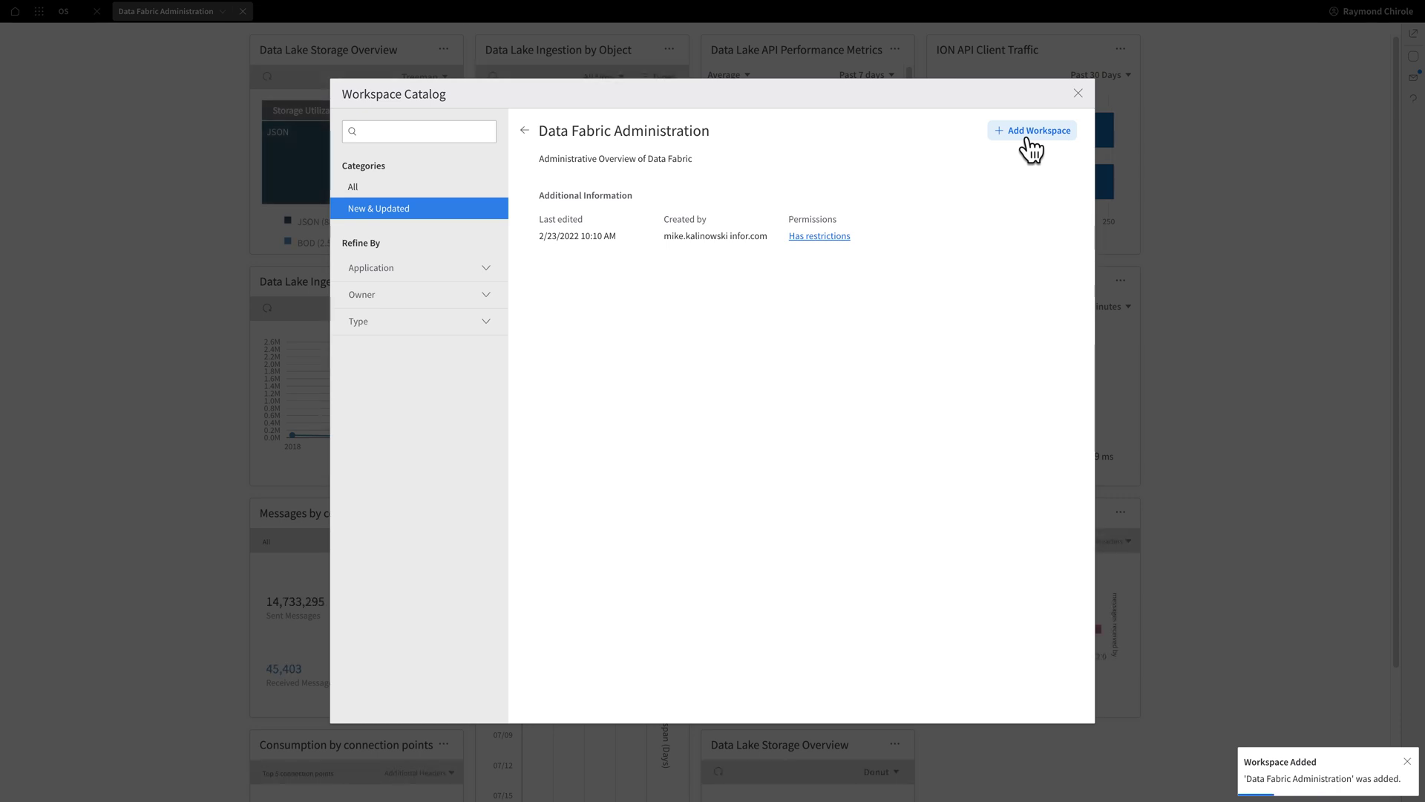
left_click(1077, 95)
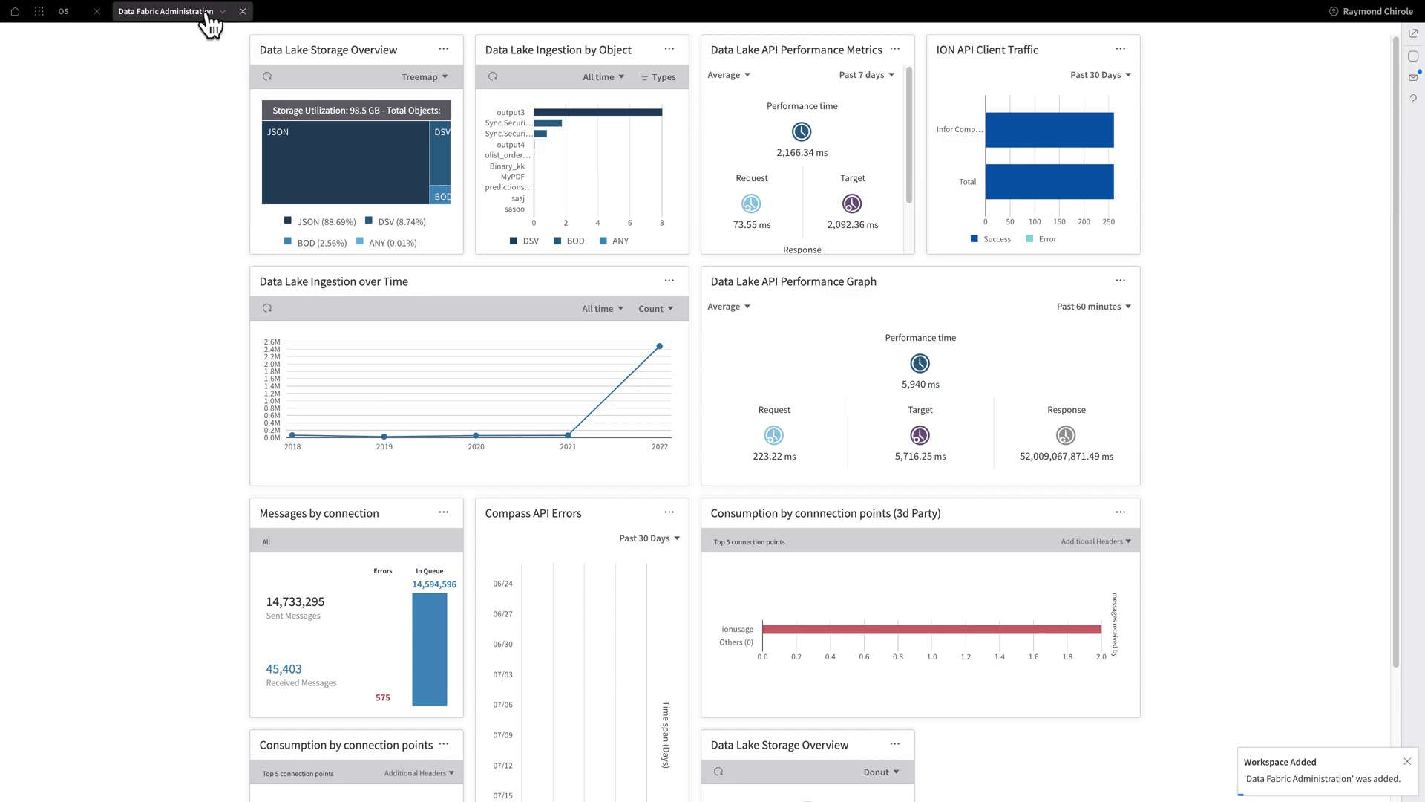
- Choose Edit Published Workspace for Data Fabric Administration from the app menu
left_click(39, 11)
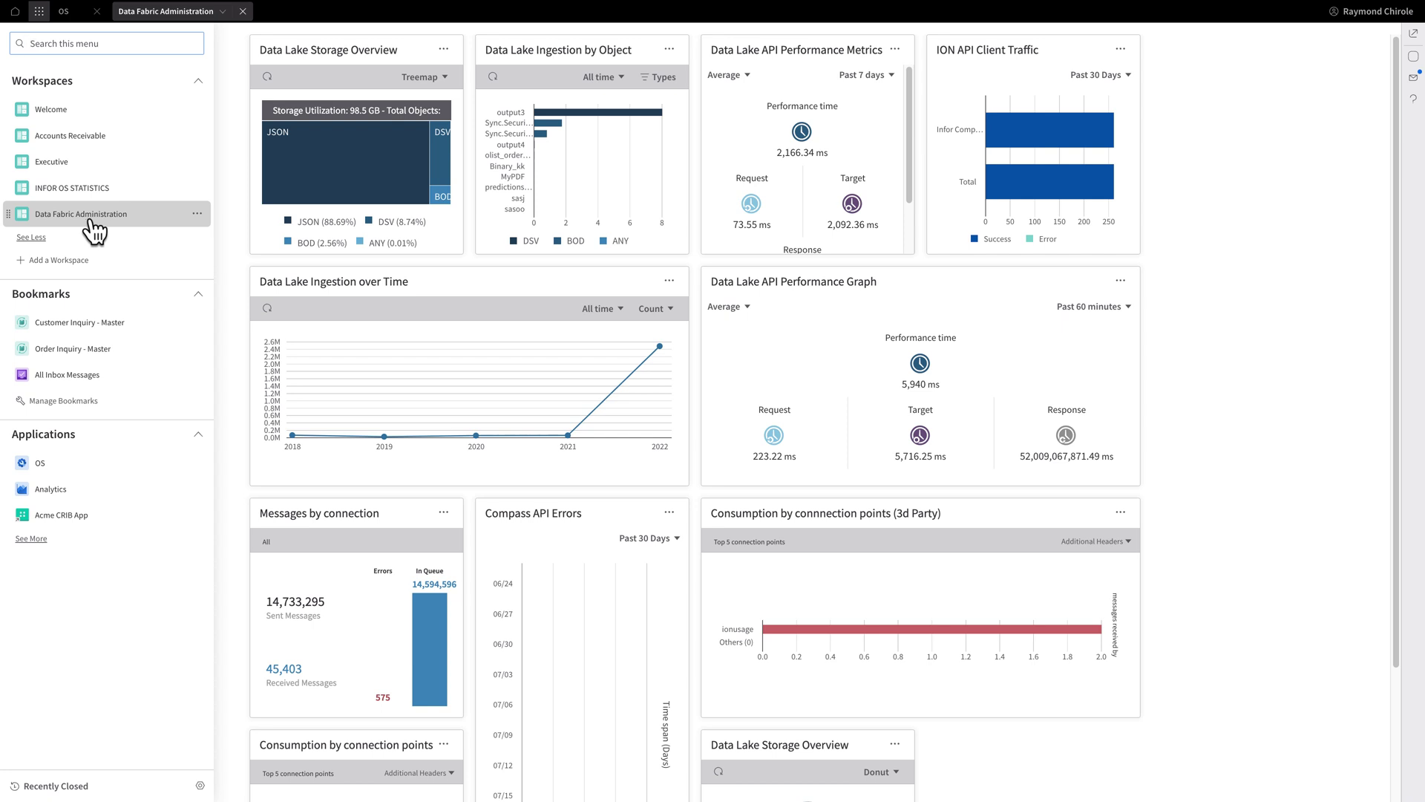
left_click(197, 215)
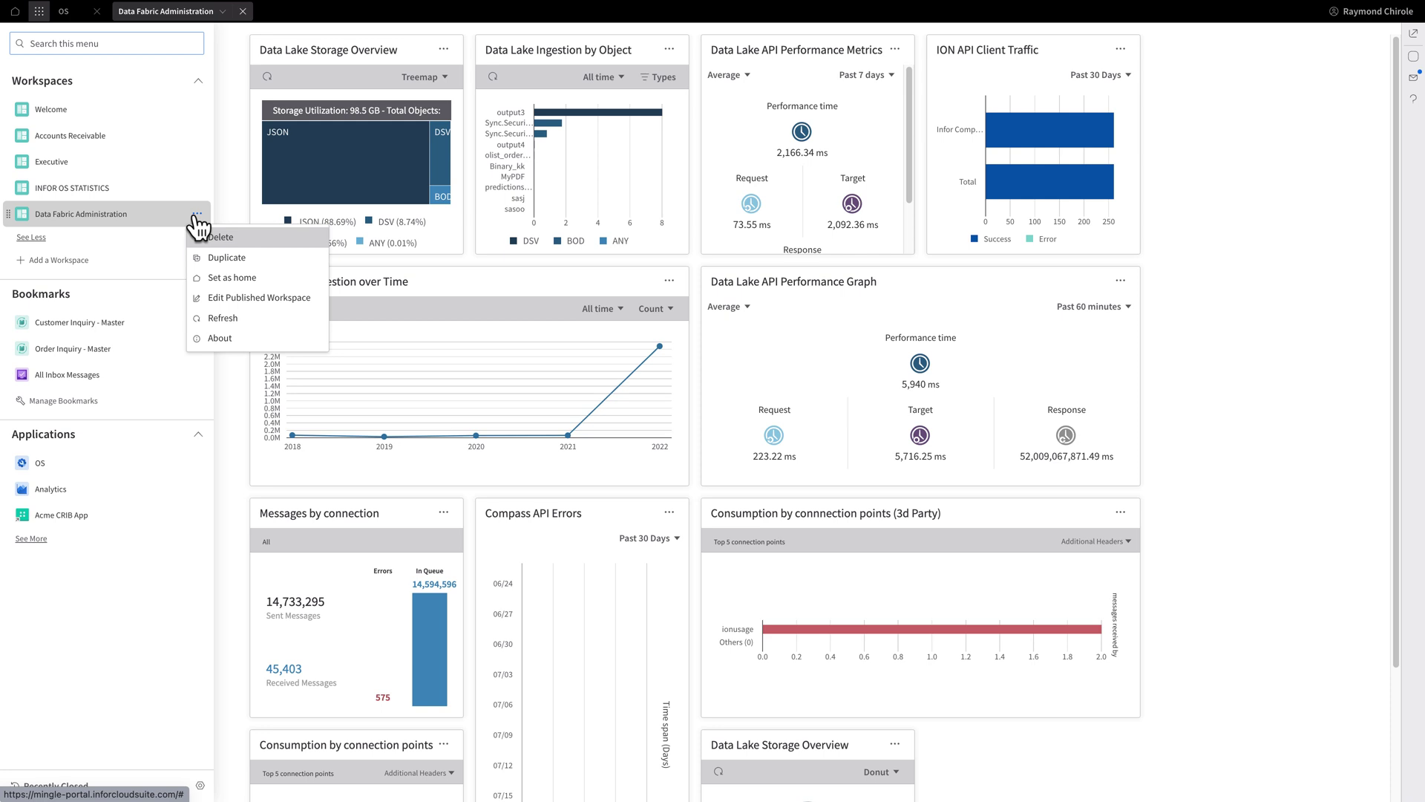
left_click(222, 297)
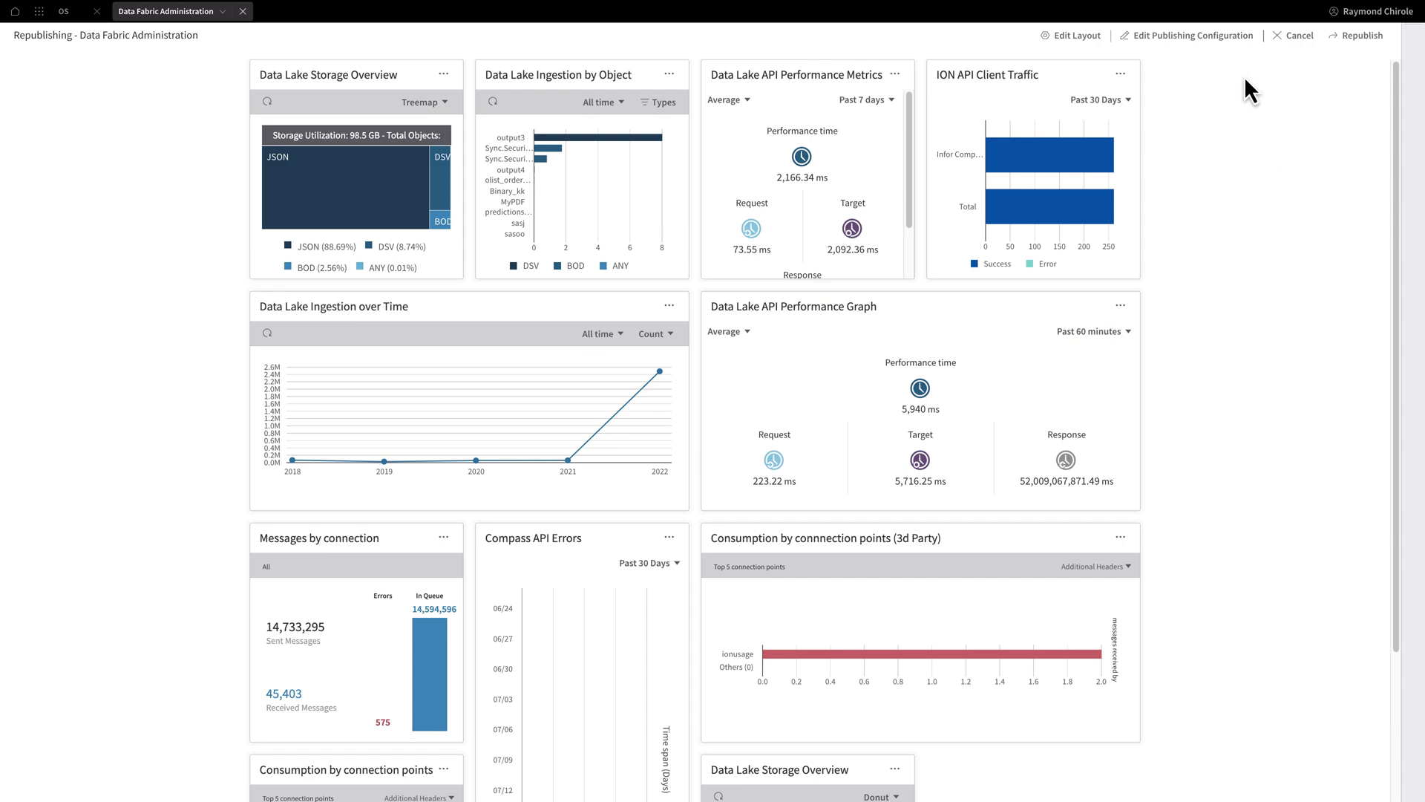
- In the publishing configuration, append '- User 1' to the title and give Everyone View permission
left_click(1213, 37)
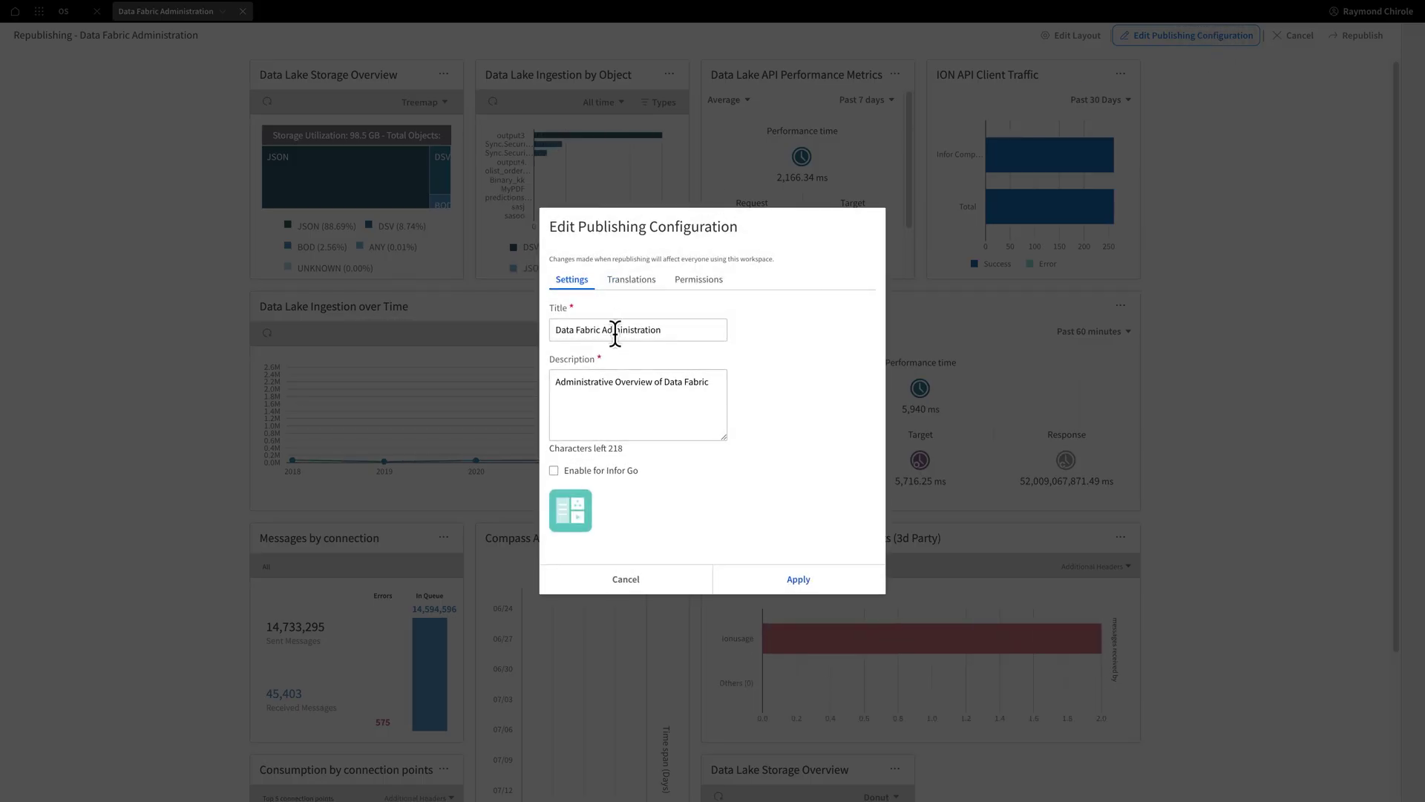
left_click(672, 332)
type("- User 1")
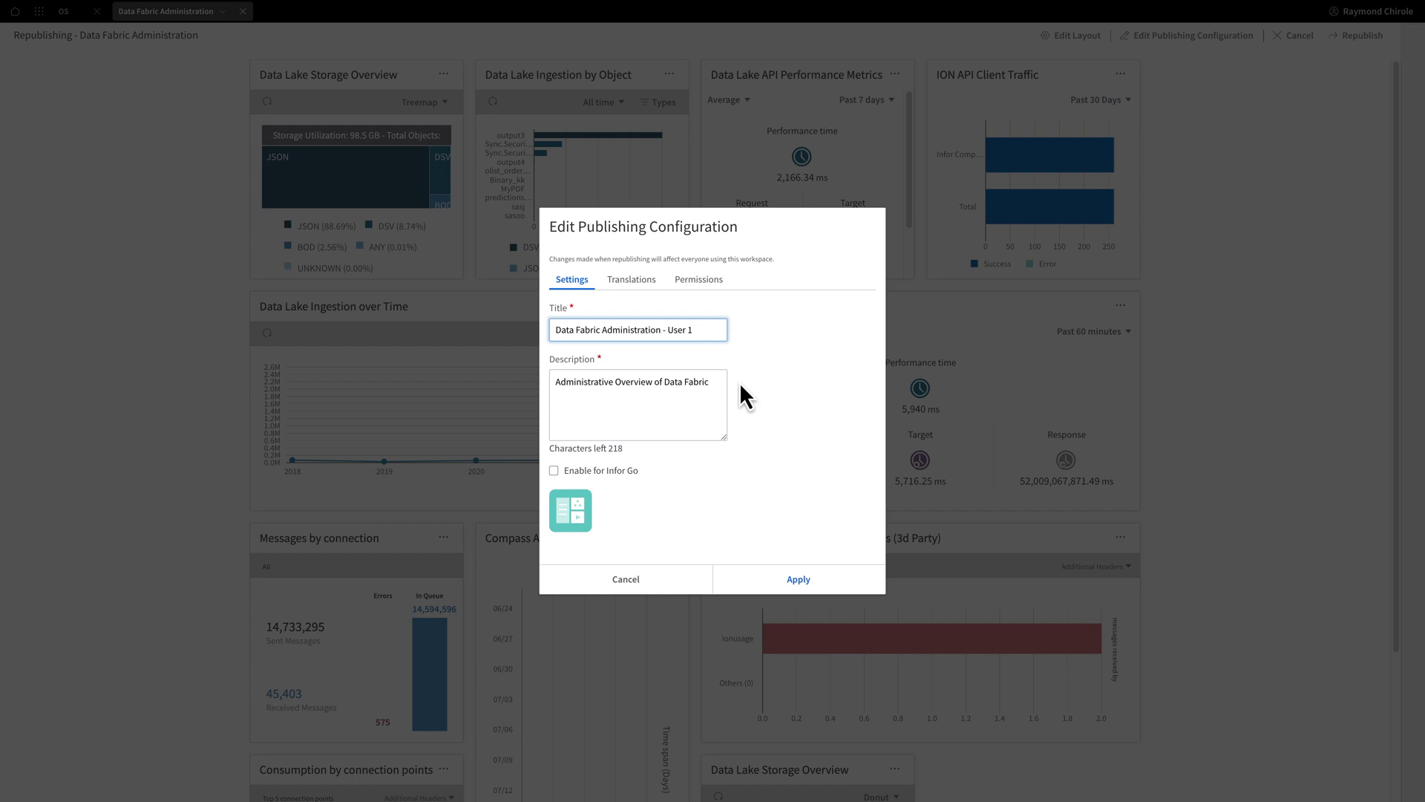
left_click(701, 282)
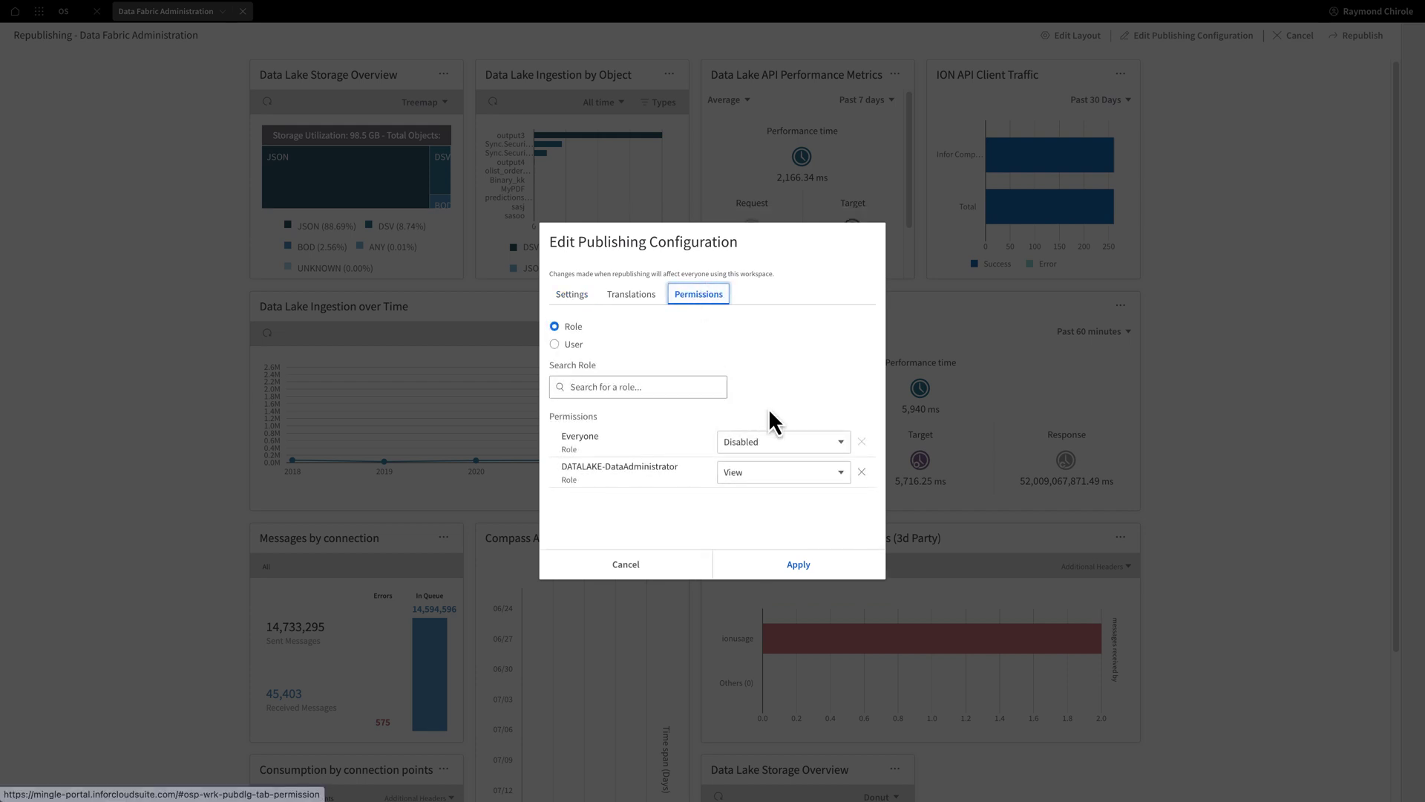
left_click(825, 455)
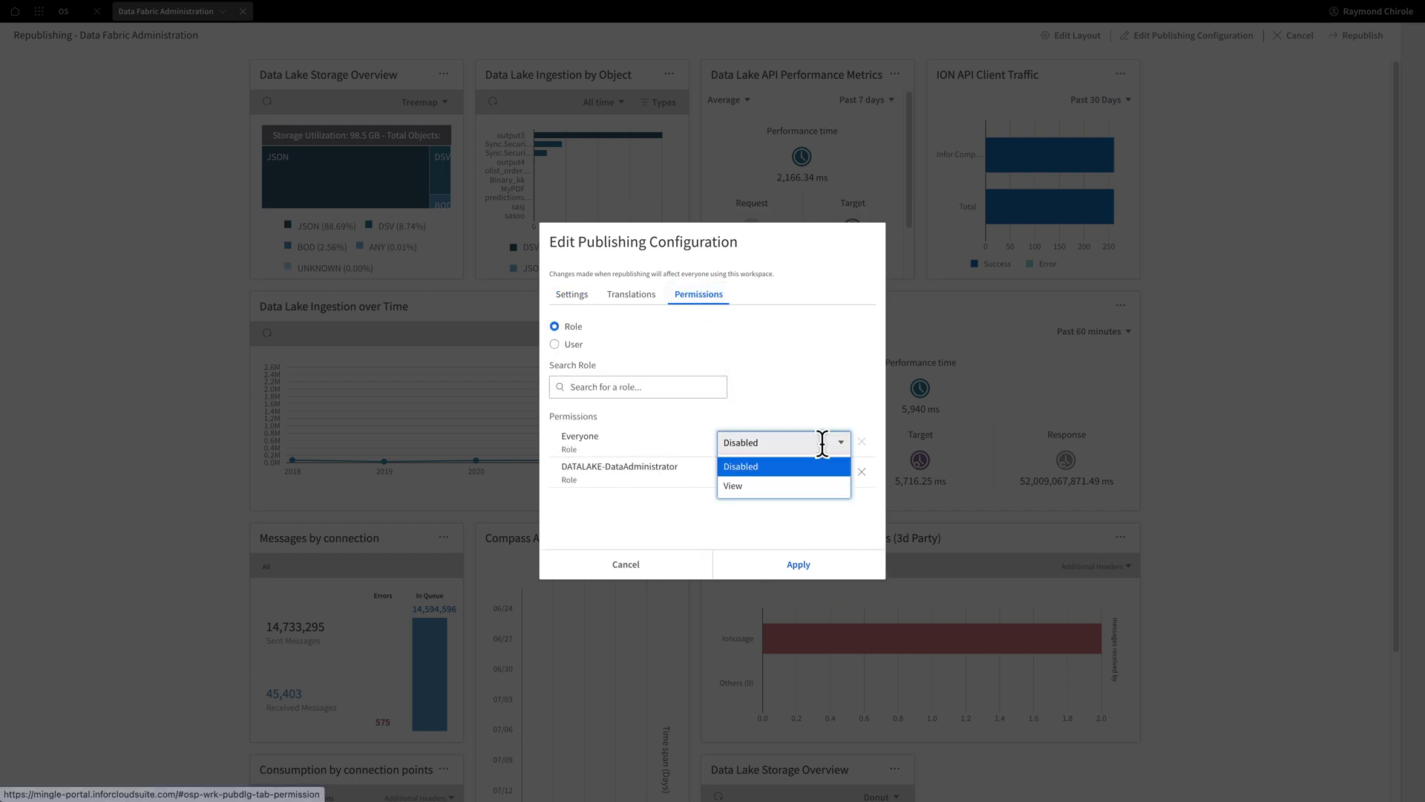
left_click(781, 489)
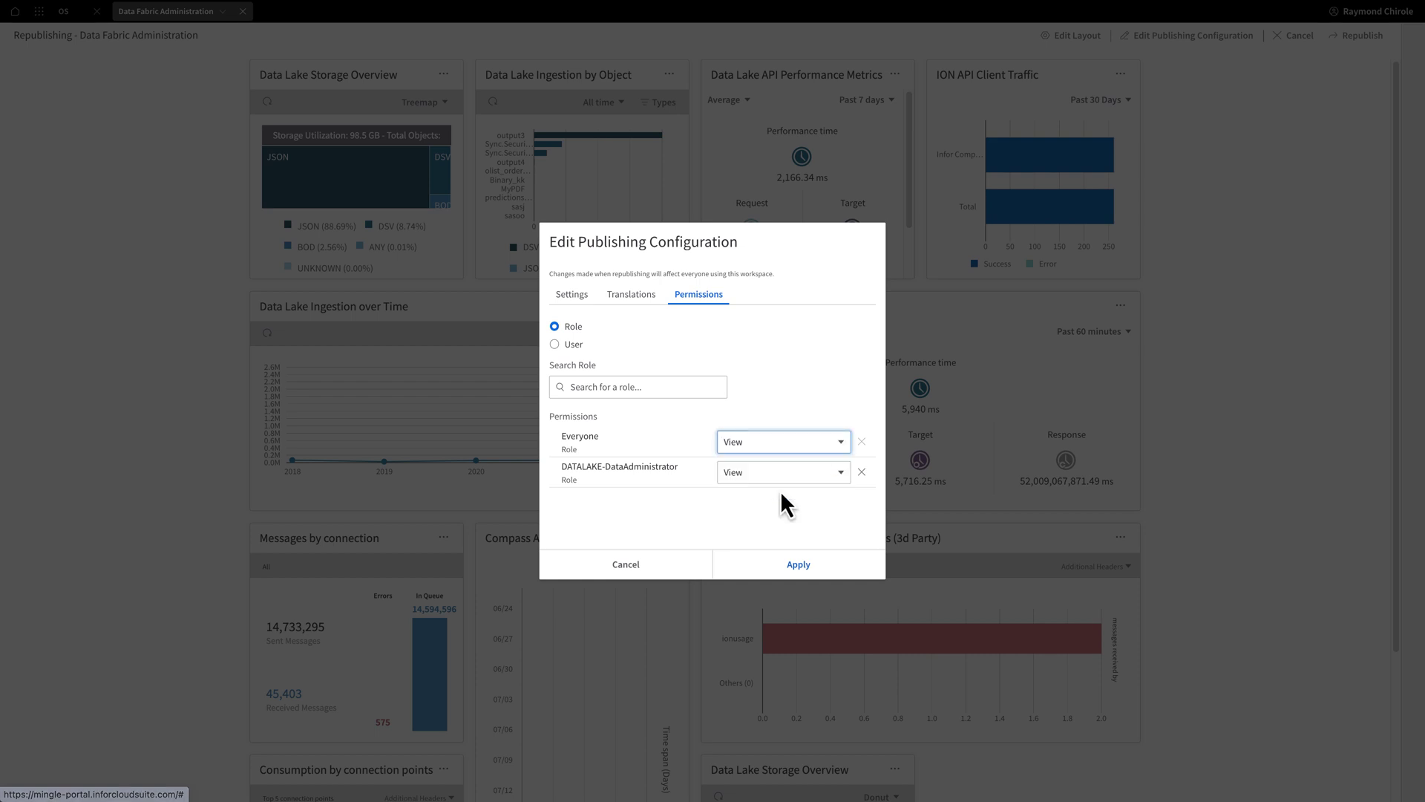
left_click(799, 570)
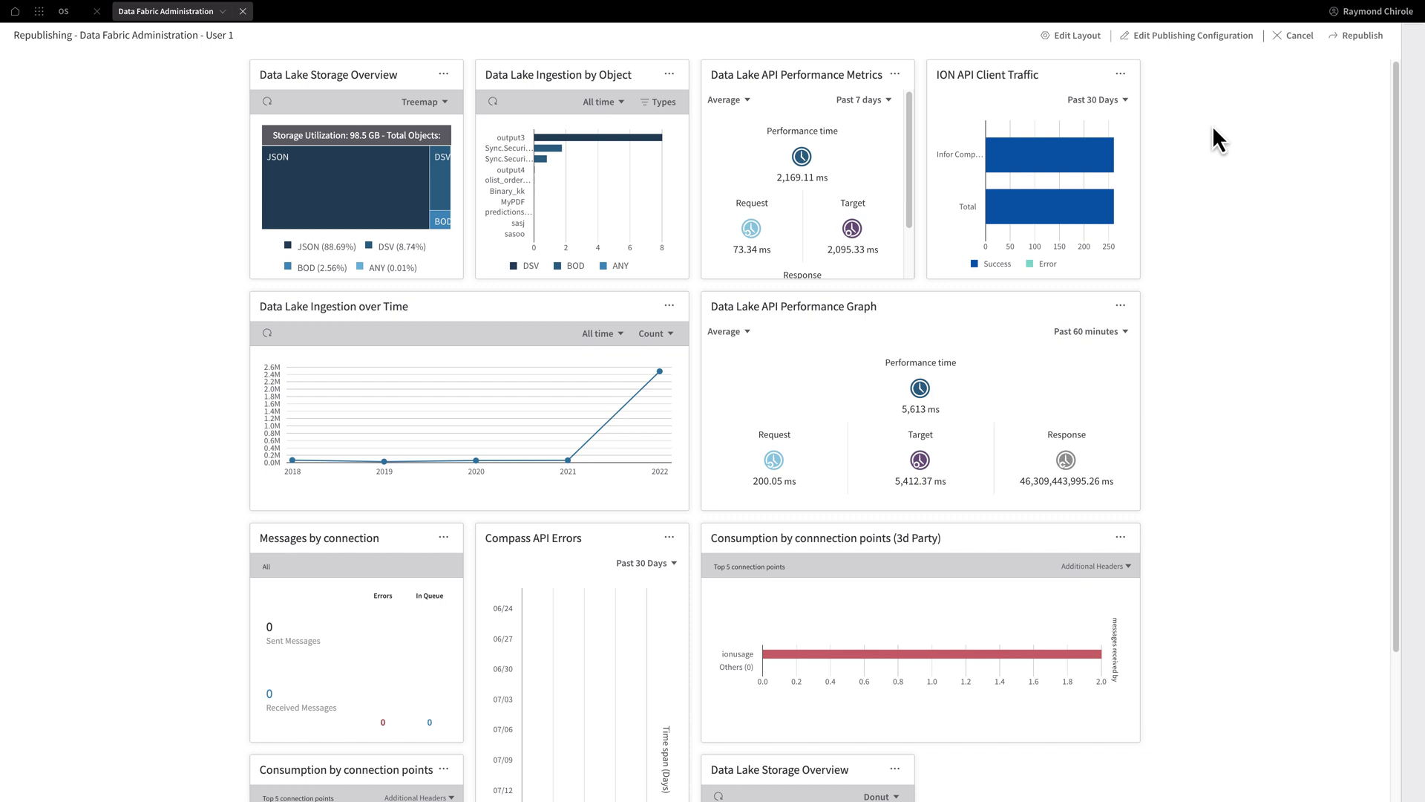
- Delete the ION API Client Traffic and Messages by connection widgets, then save the layout
left_click(1076, 36)
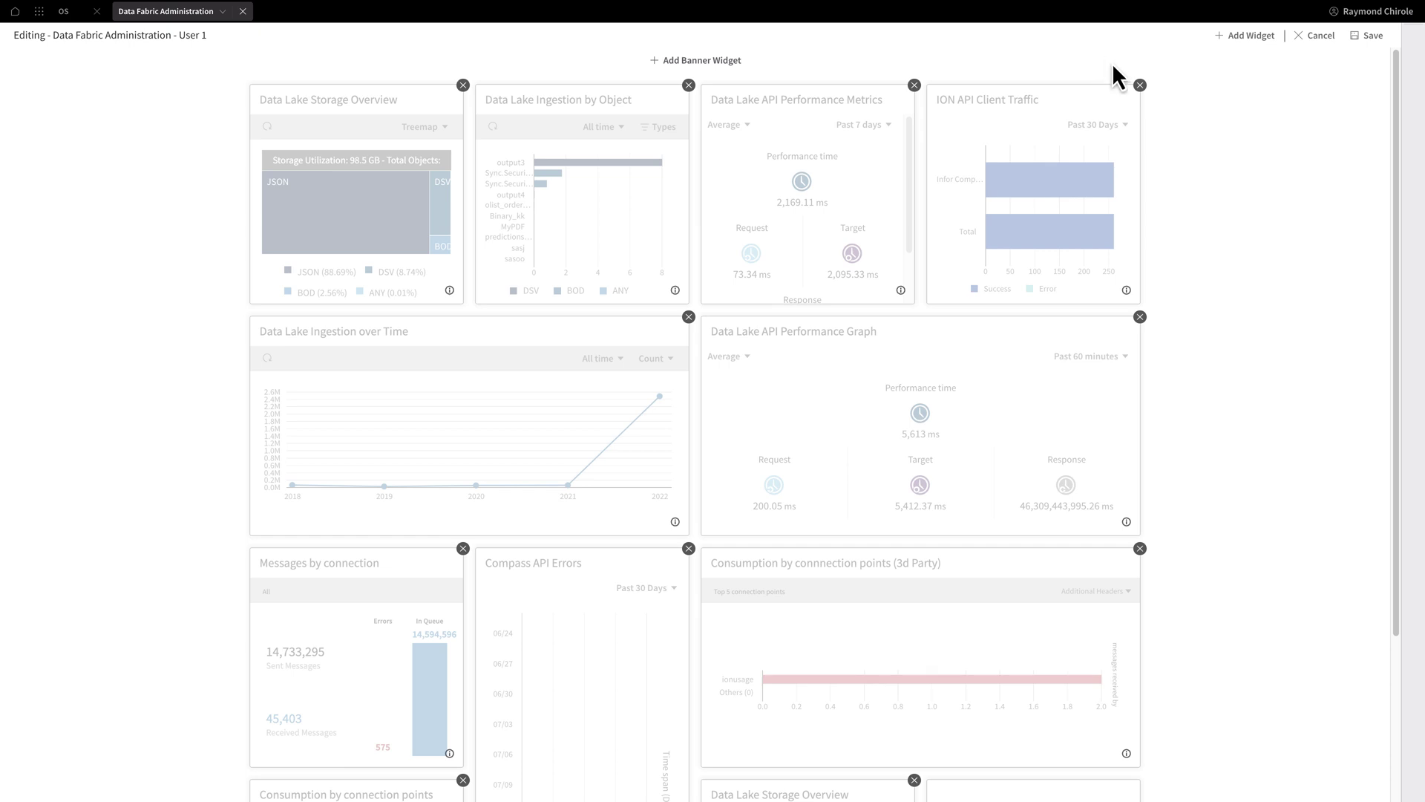
left_click(1140, 86)
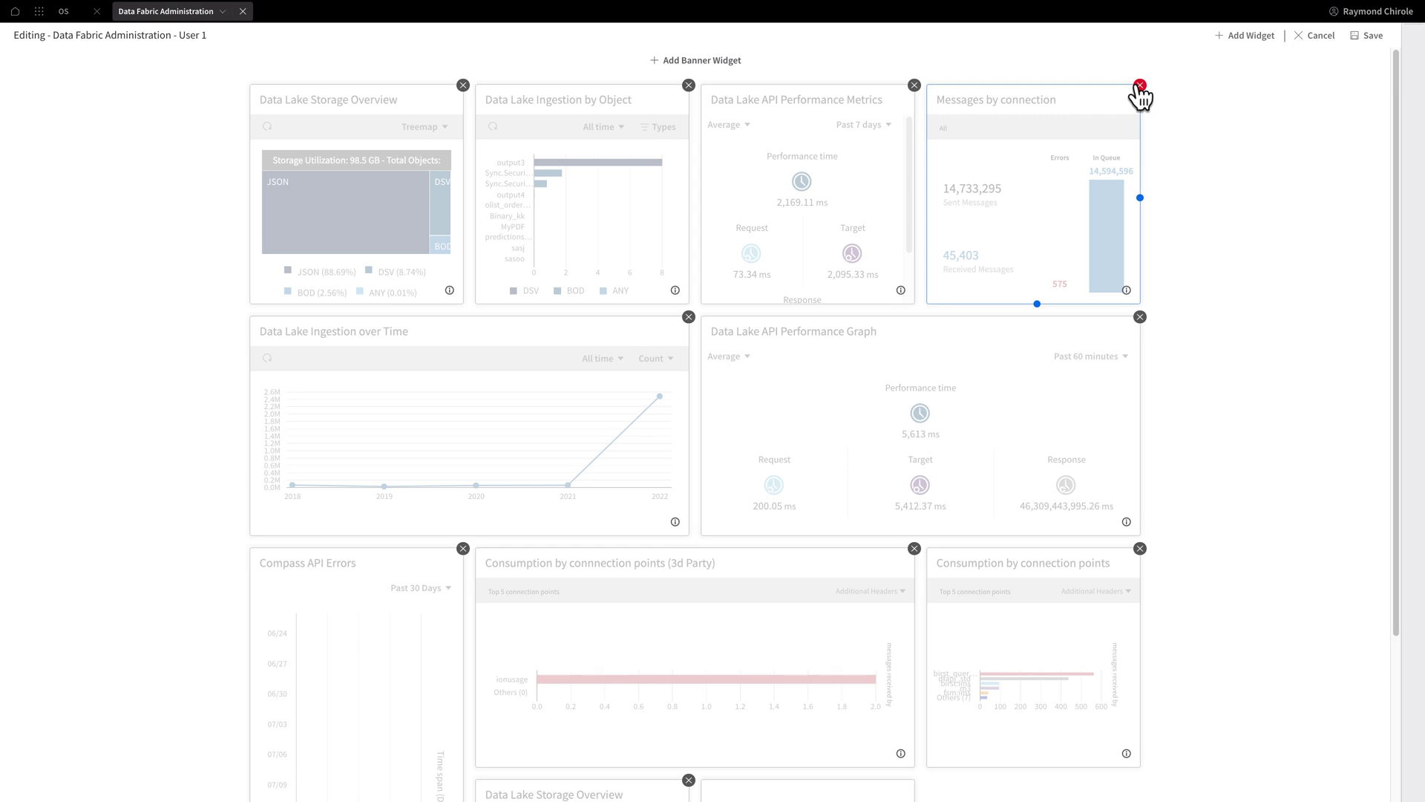
left_click(1140, 86)
scroll(582, 701, "down", 3)
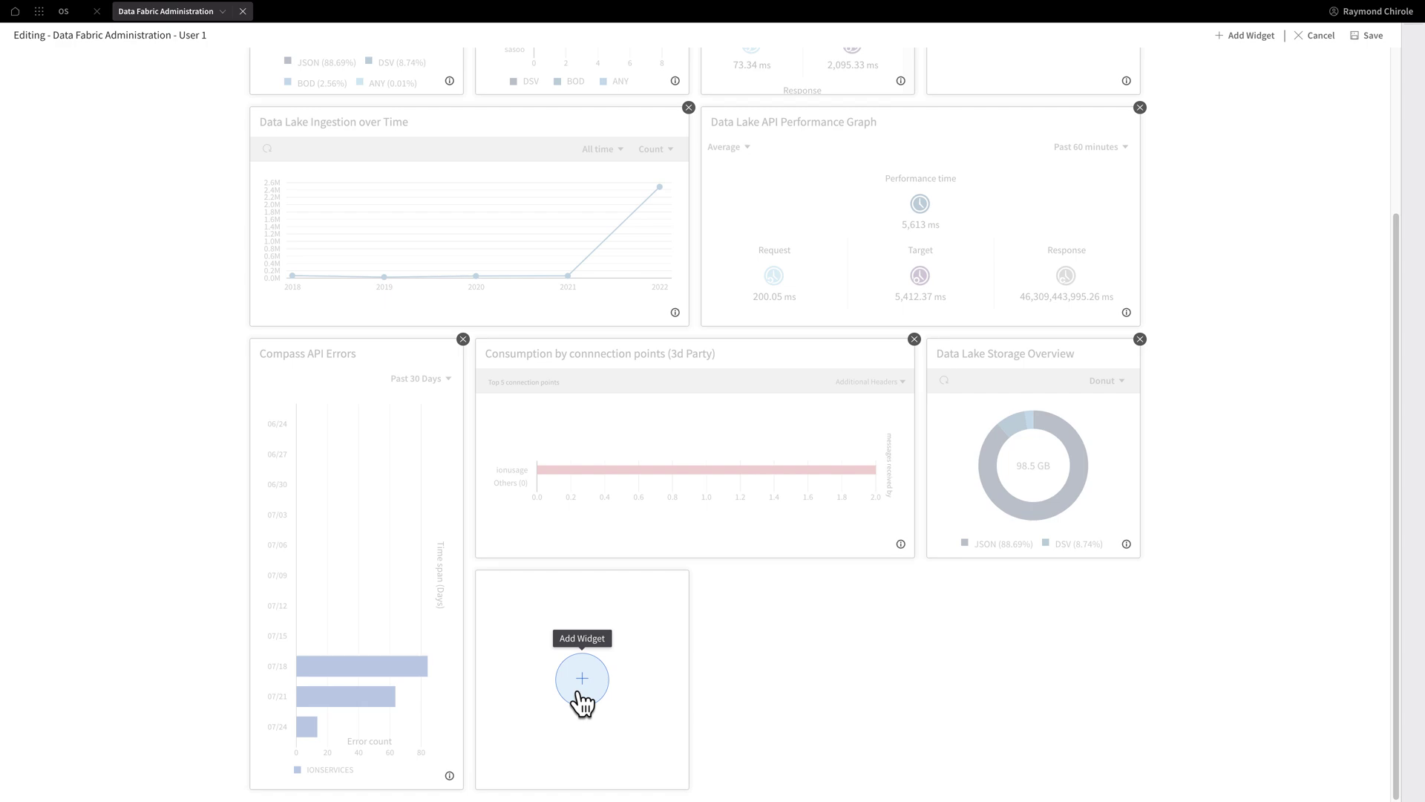
left_click(582, 701)
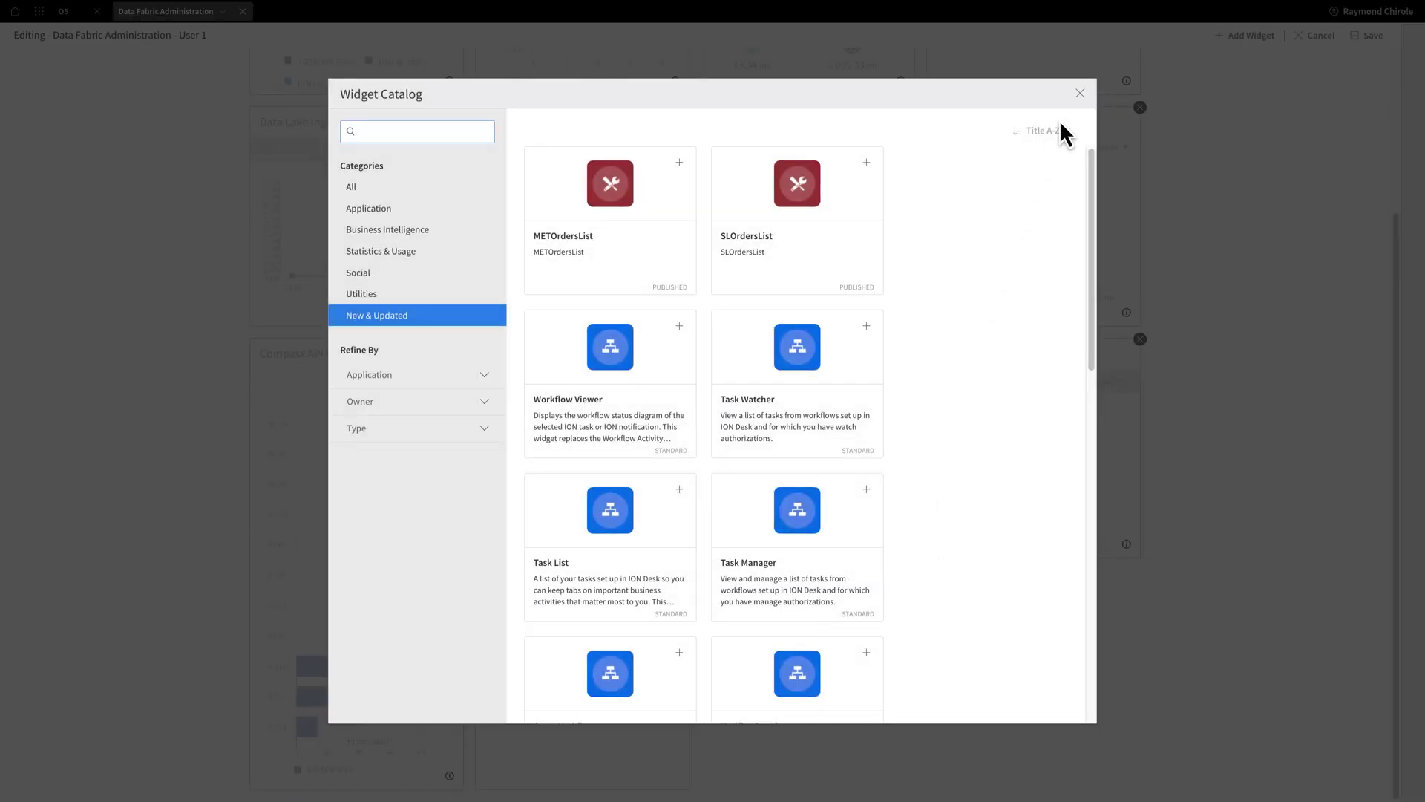
left_click_drag(1077, 92, 1079, 108)
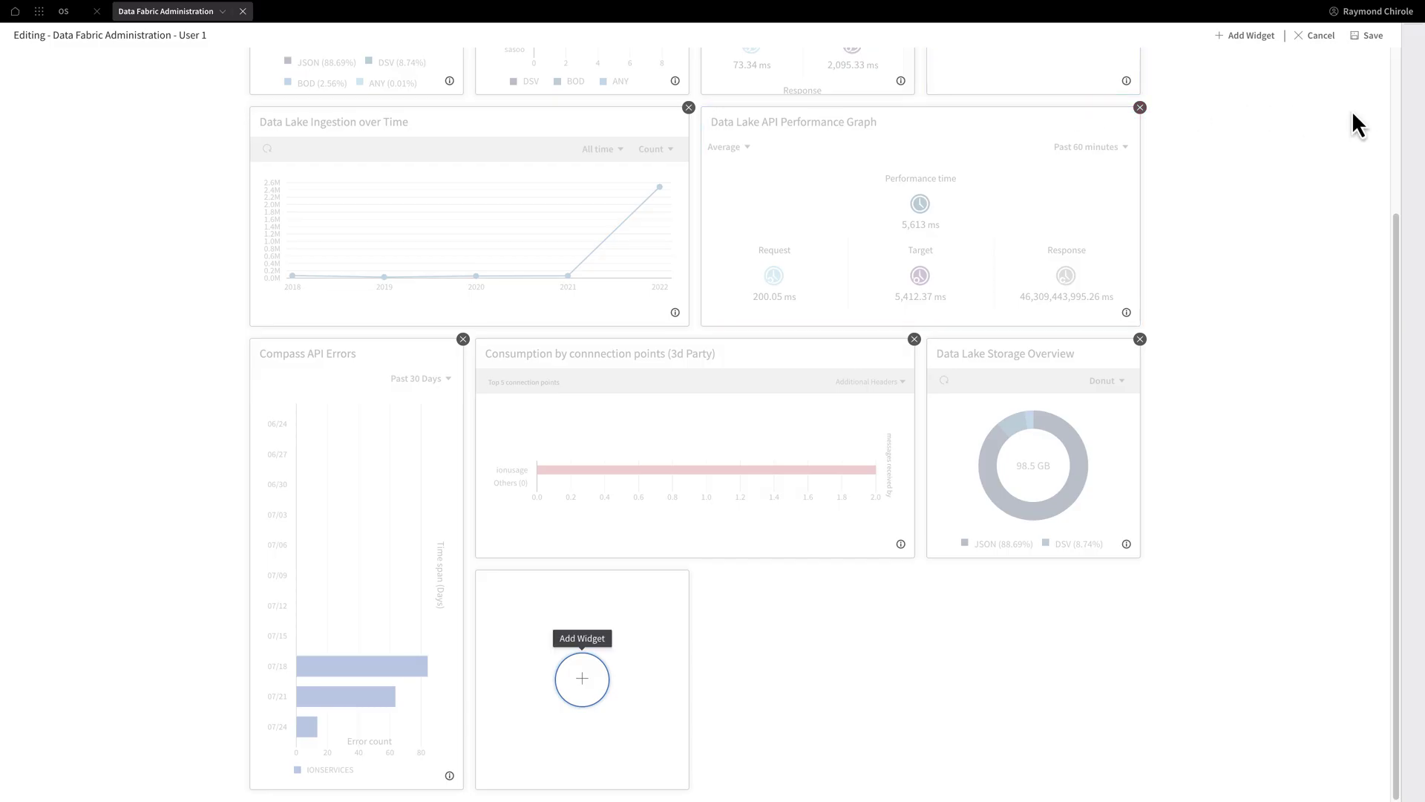
left_click(1370, 38)
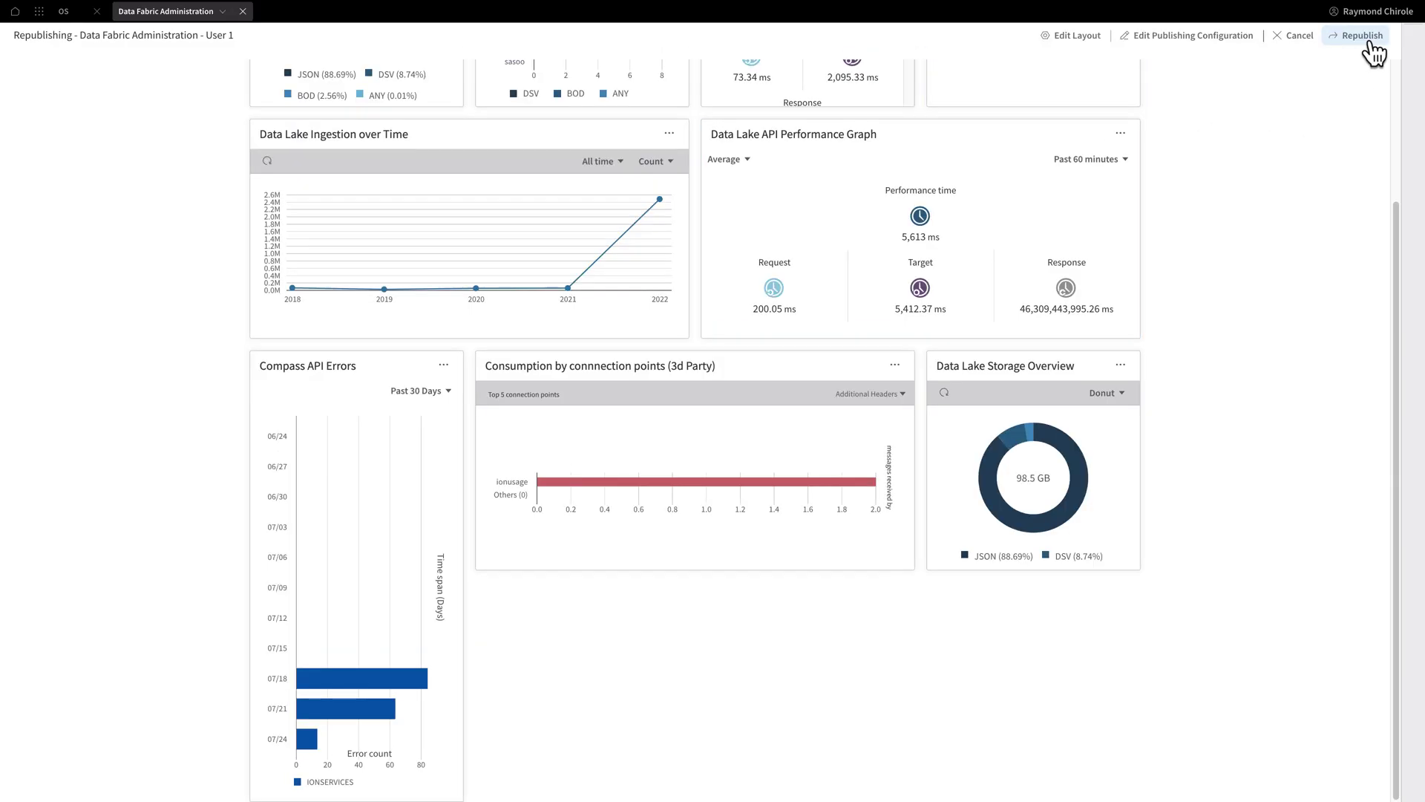